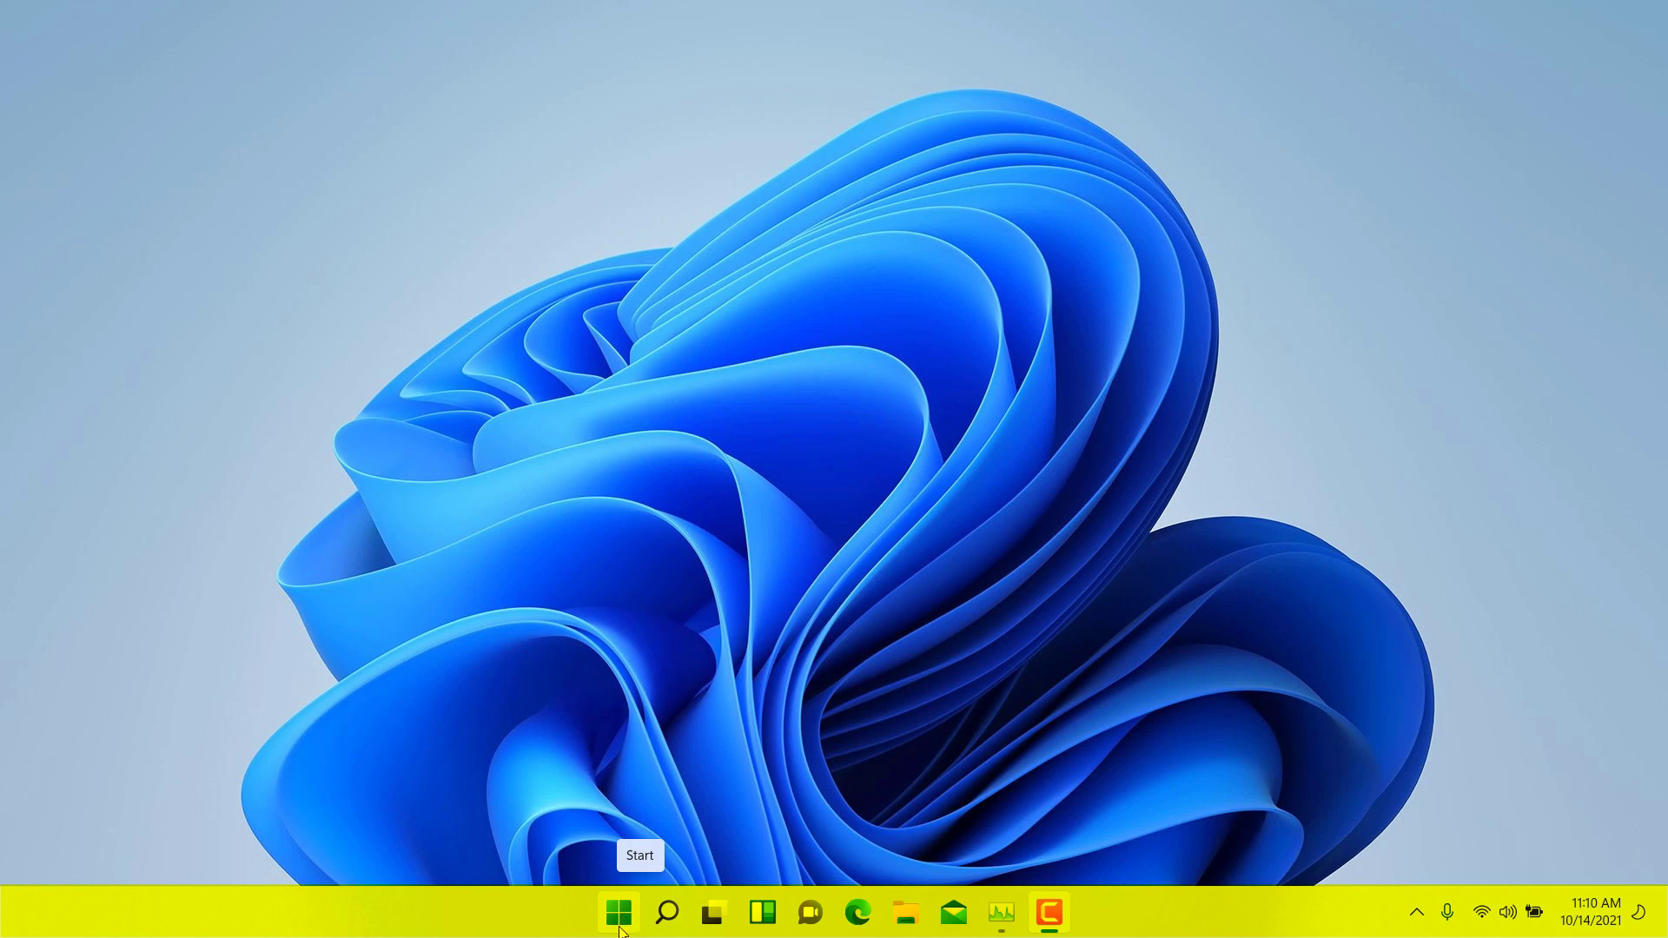
# Open the Start menu, switch to the search panel, then close it.
pyautogui.click(620, 929)
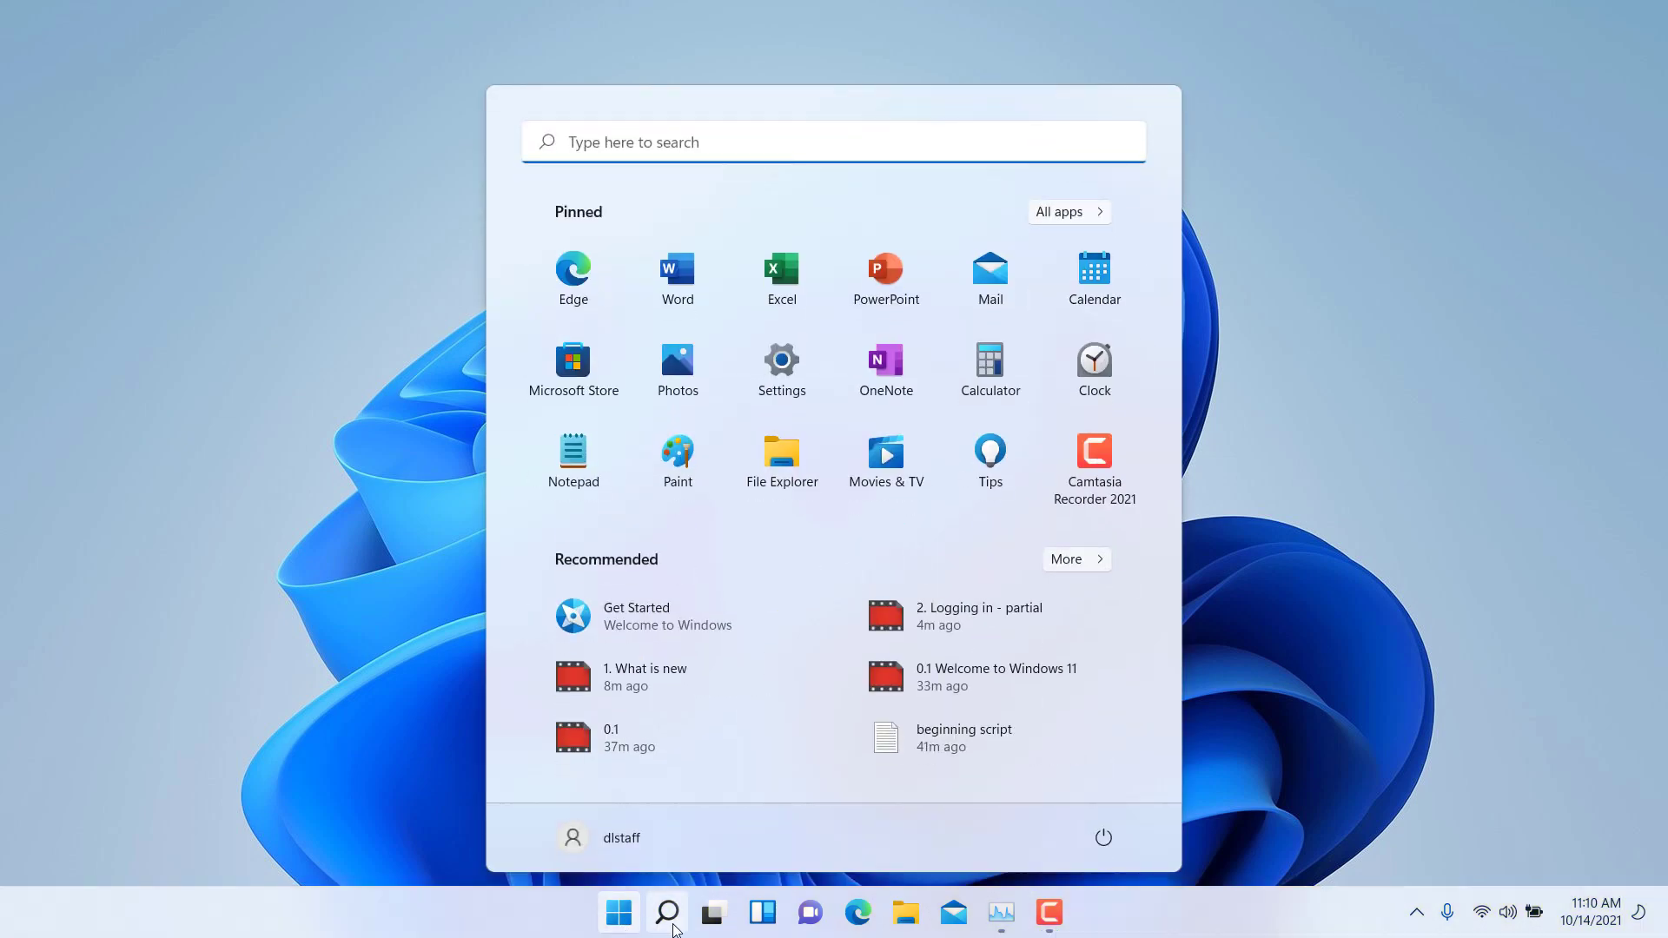
pyautogui.click(674, 928)
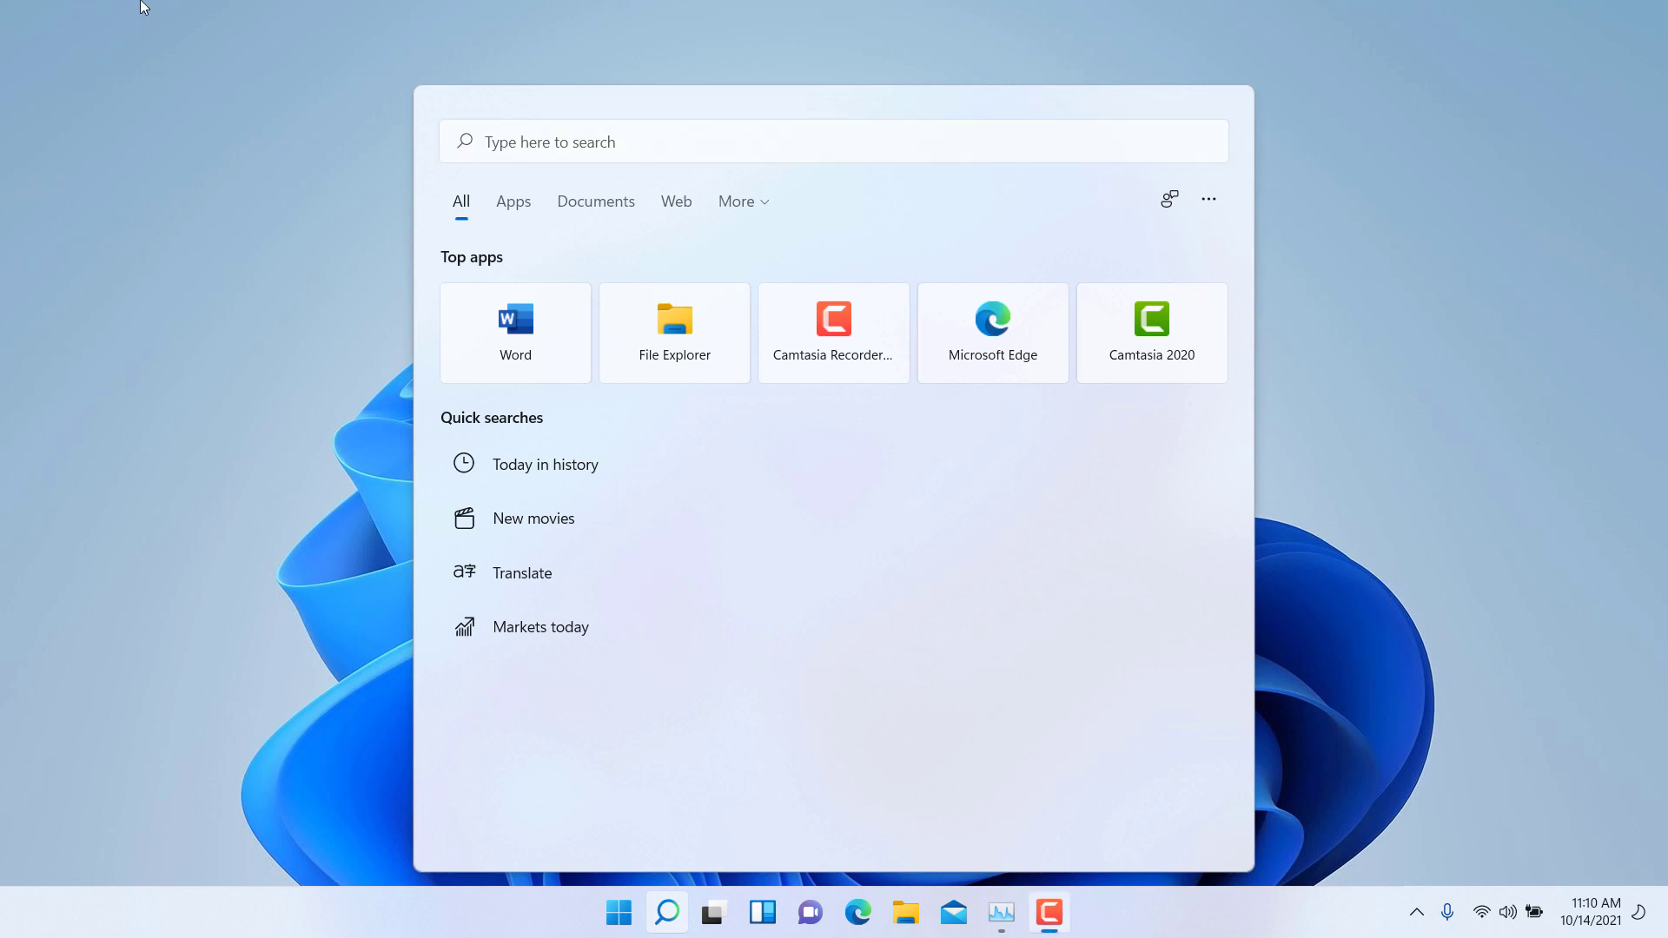
pyautogui.moveTo(718, 919)
pyautogui.click(1195, 921)
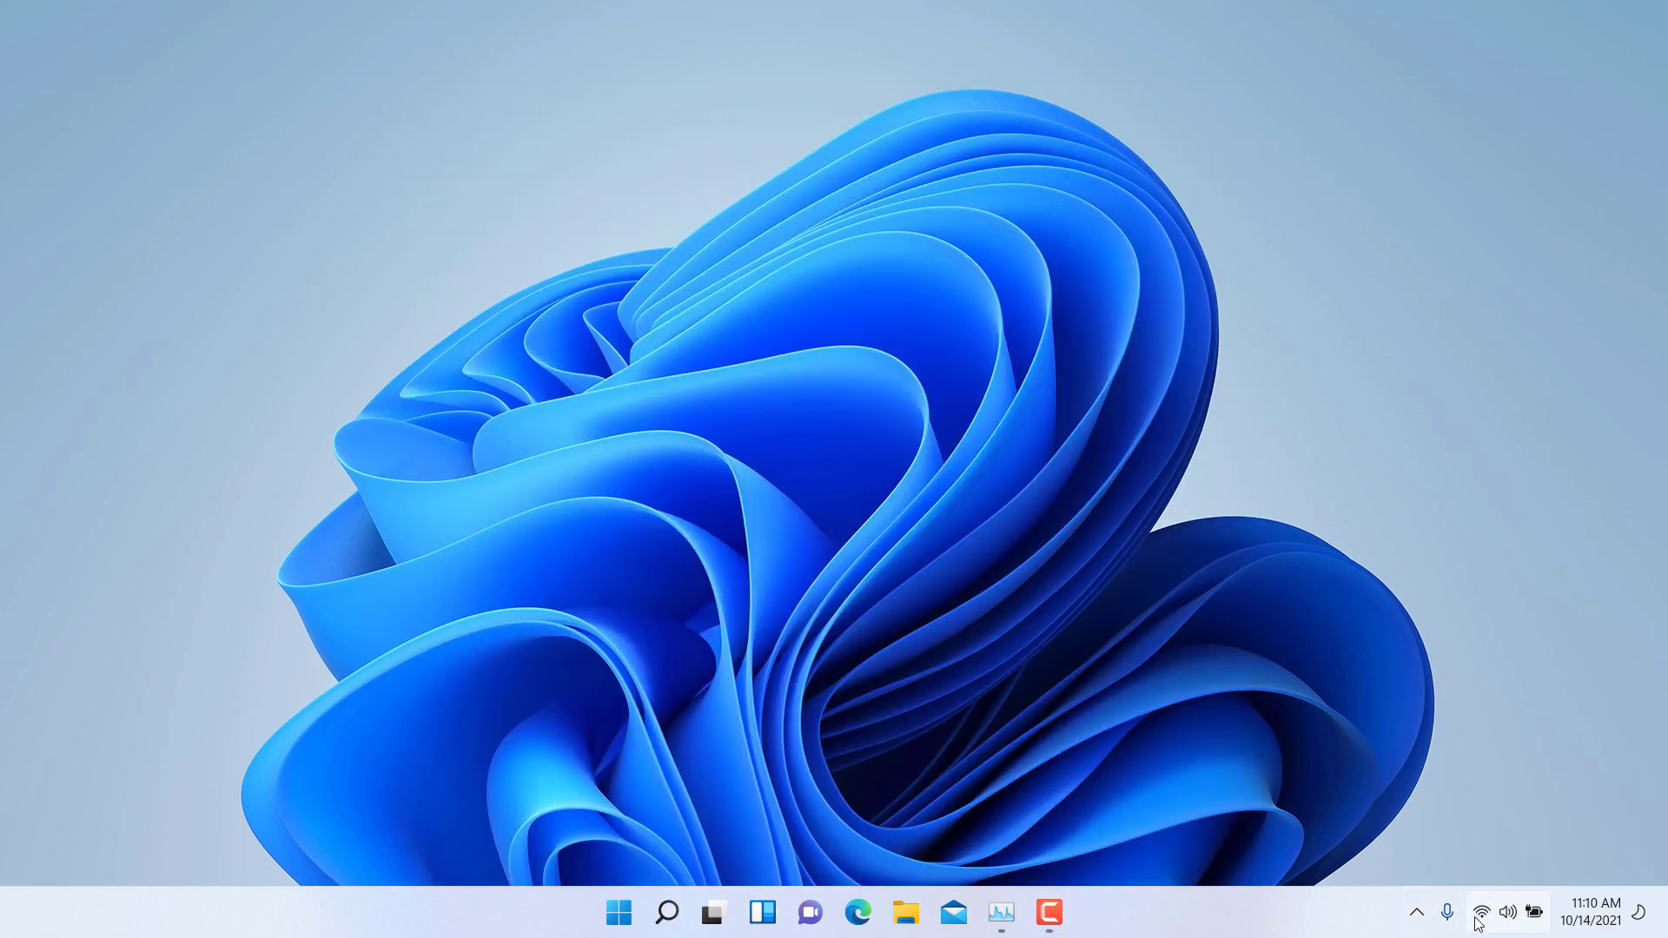
# Open the notifications and calendar flyout from the clock, then dismiss it.
pyautogui.moveTo(1486, 922)
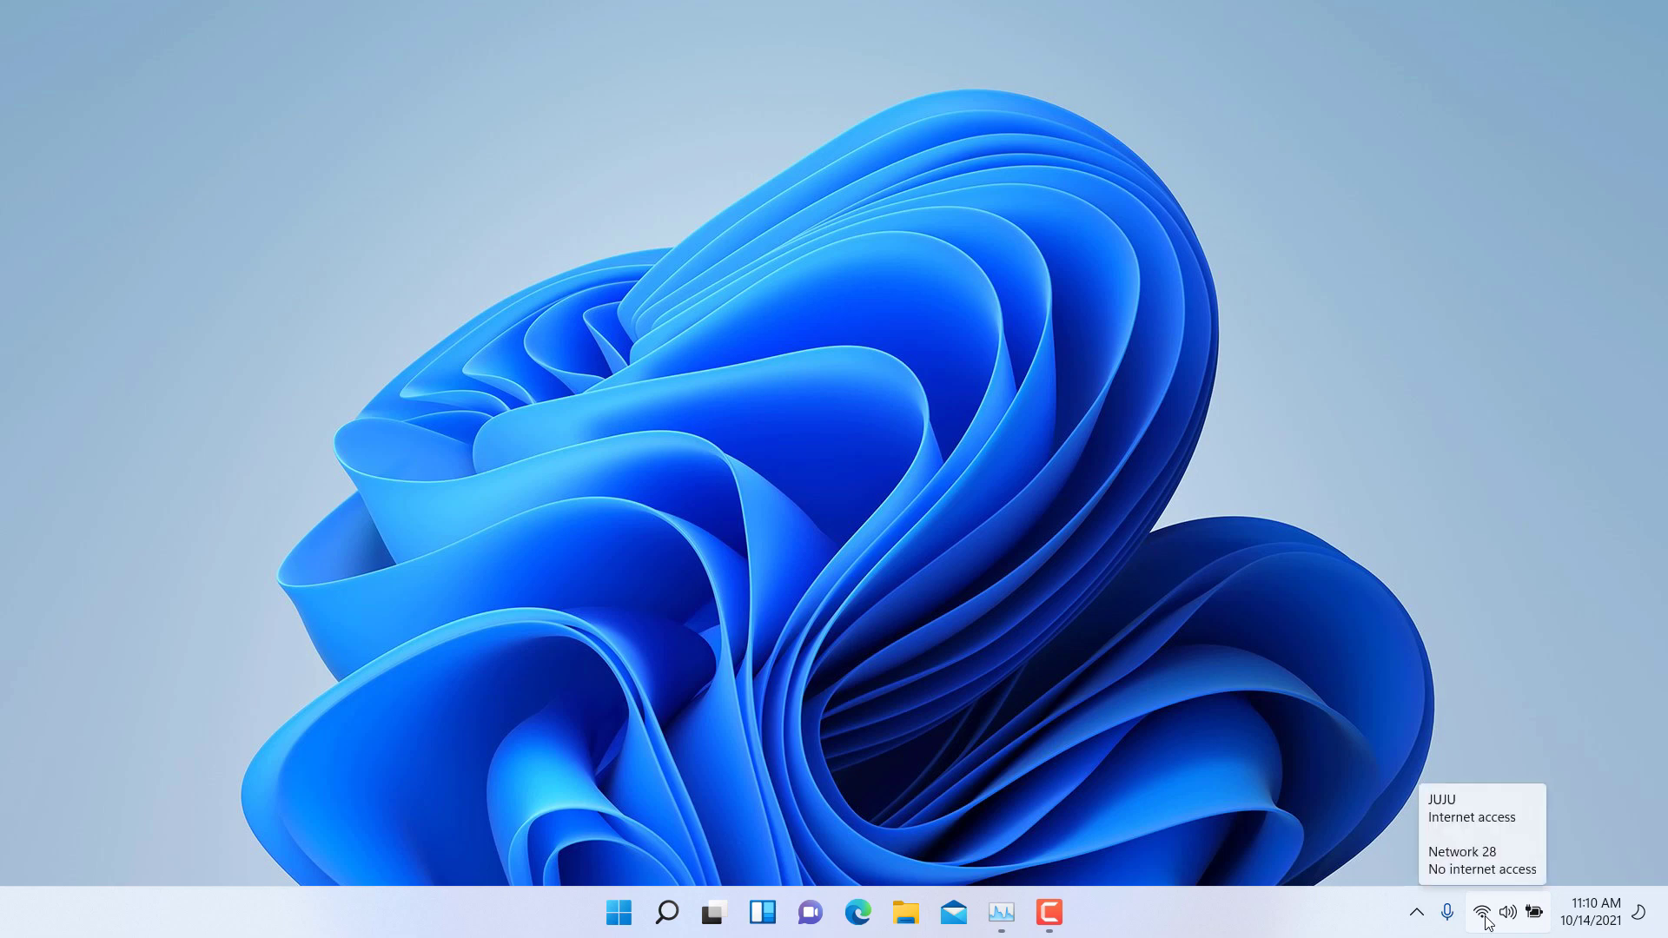
pyautogui.moveTo(1540, 924)
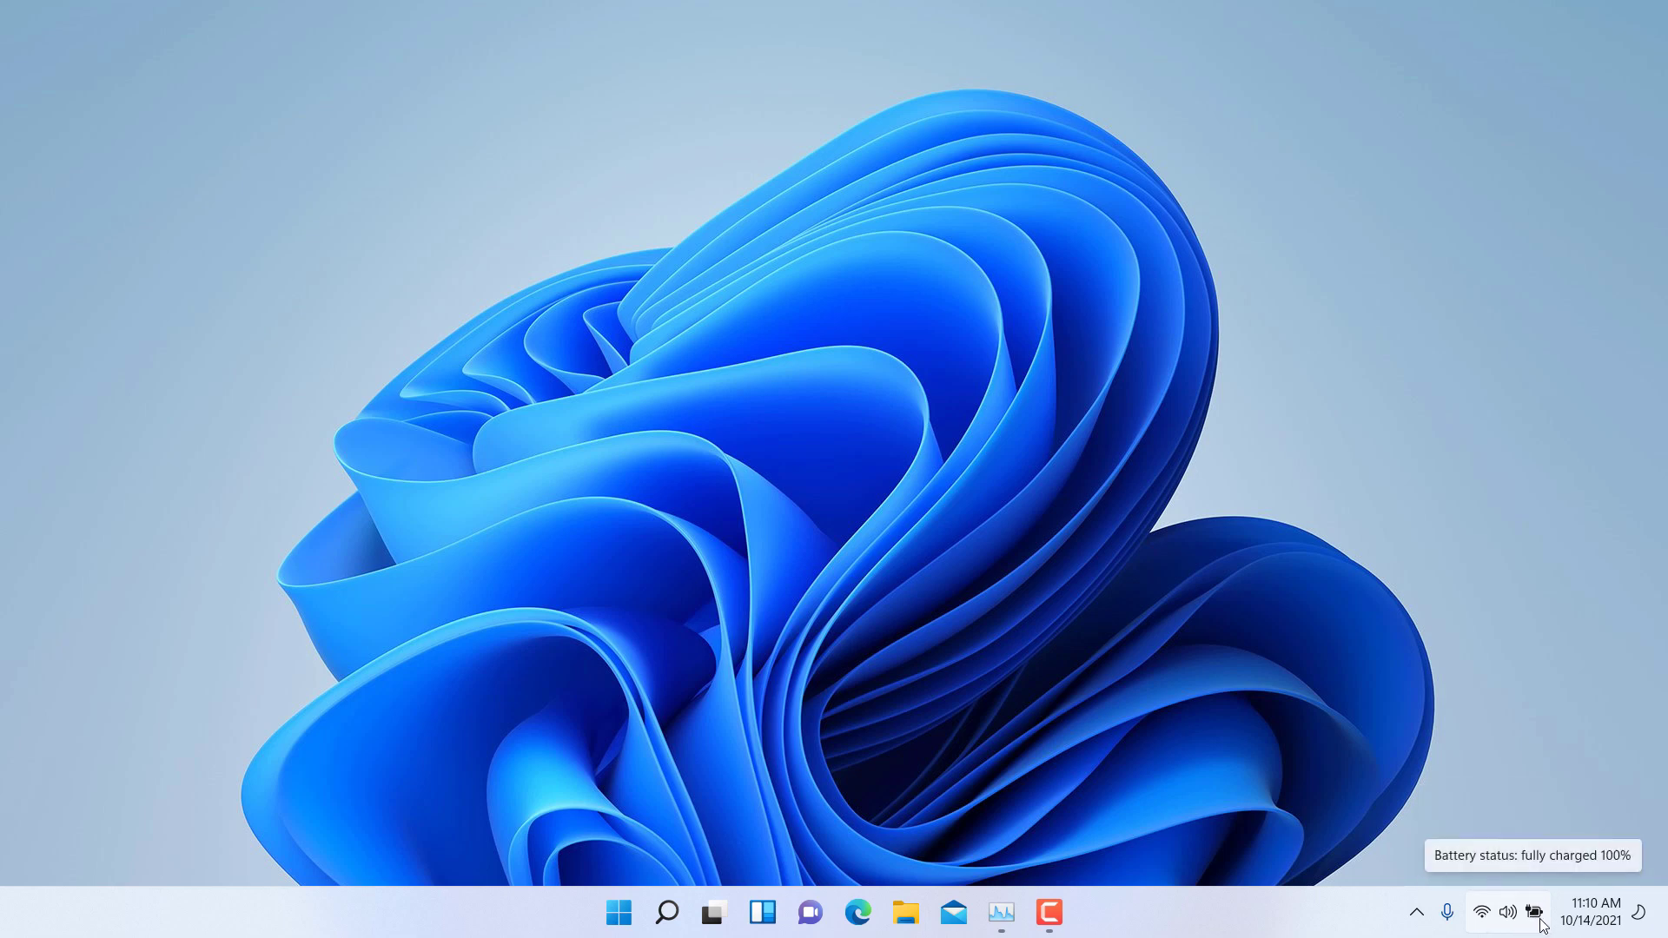
pyautogui.click(1603, 925)
pyautogui.click(510, 935)
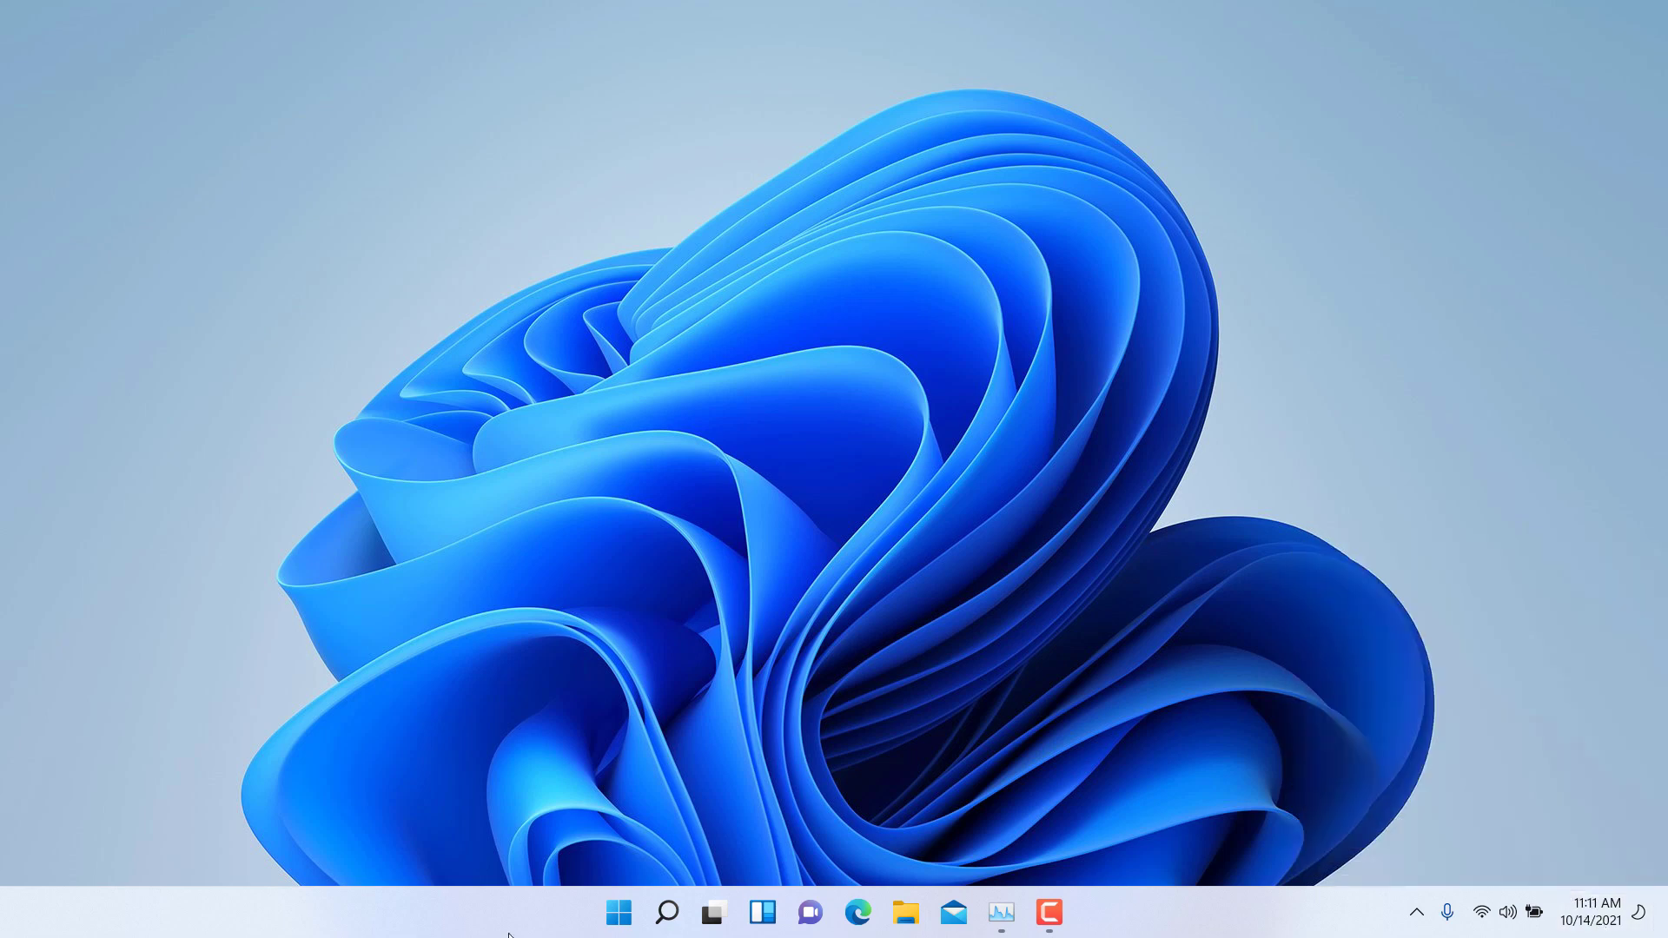
# Search Start for 'excel', close the results, and bring the Start menu back.
pyautogui.click(616, 924)
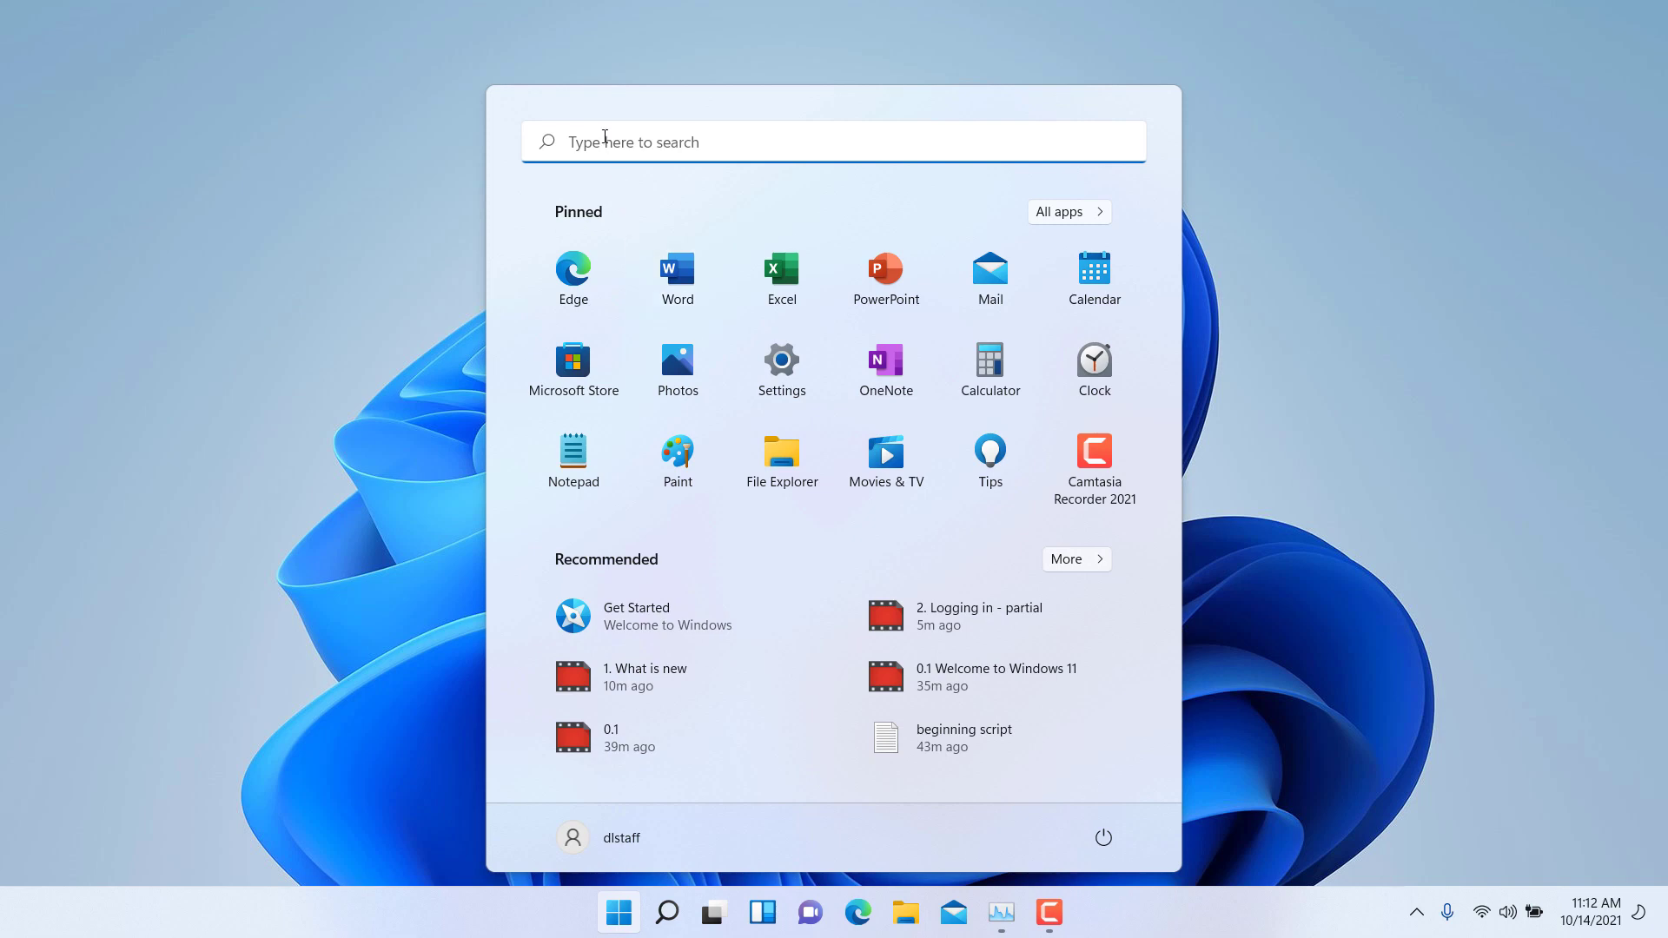
pyautogui.click(606, 139)
pyautogui.press('Escape')
pyautogui.click(619, 921)
pyautogui.write('excel')
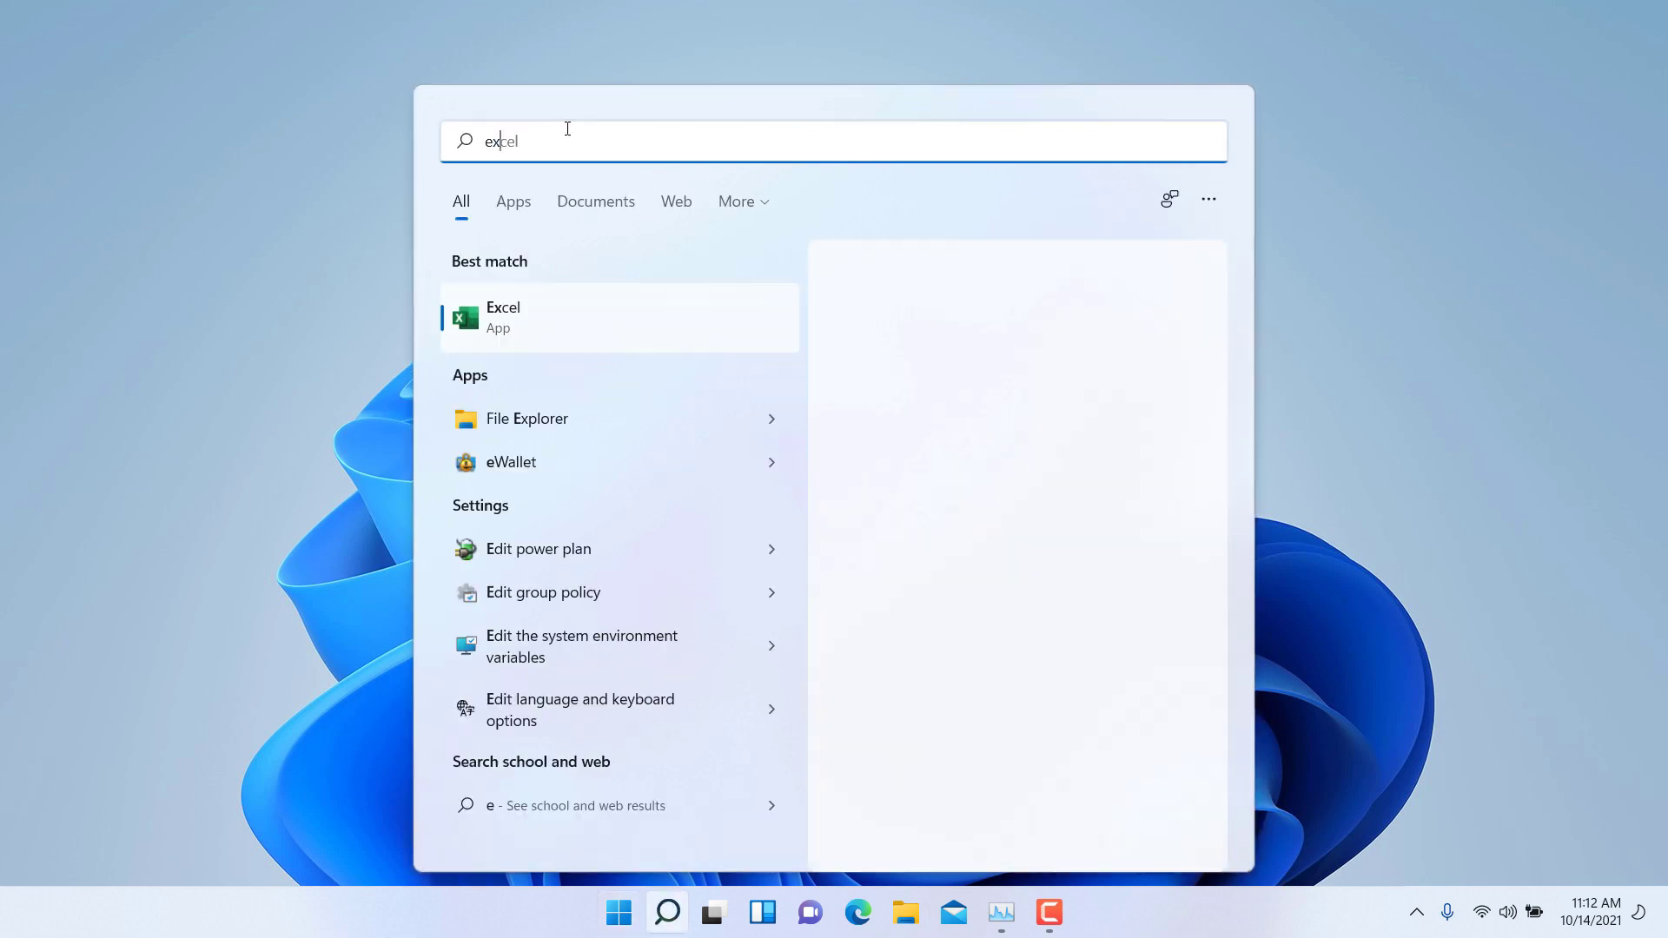
pyautogui.click(1594, 321)
pyautogui.click(632, 910)
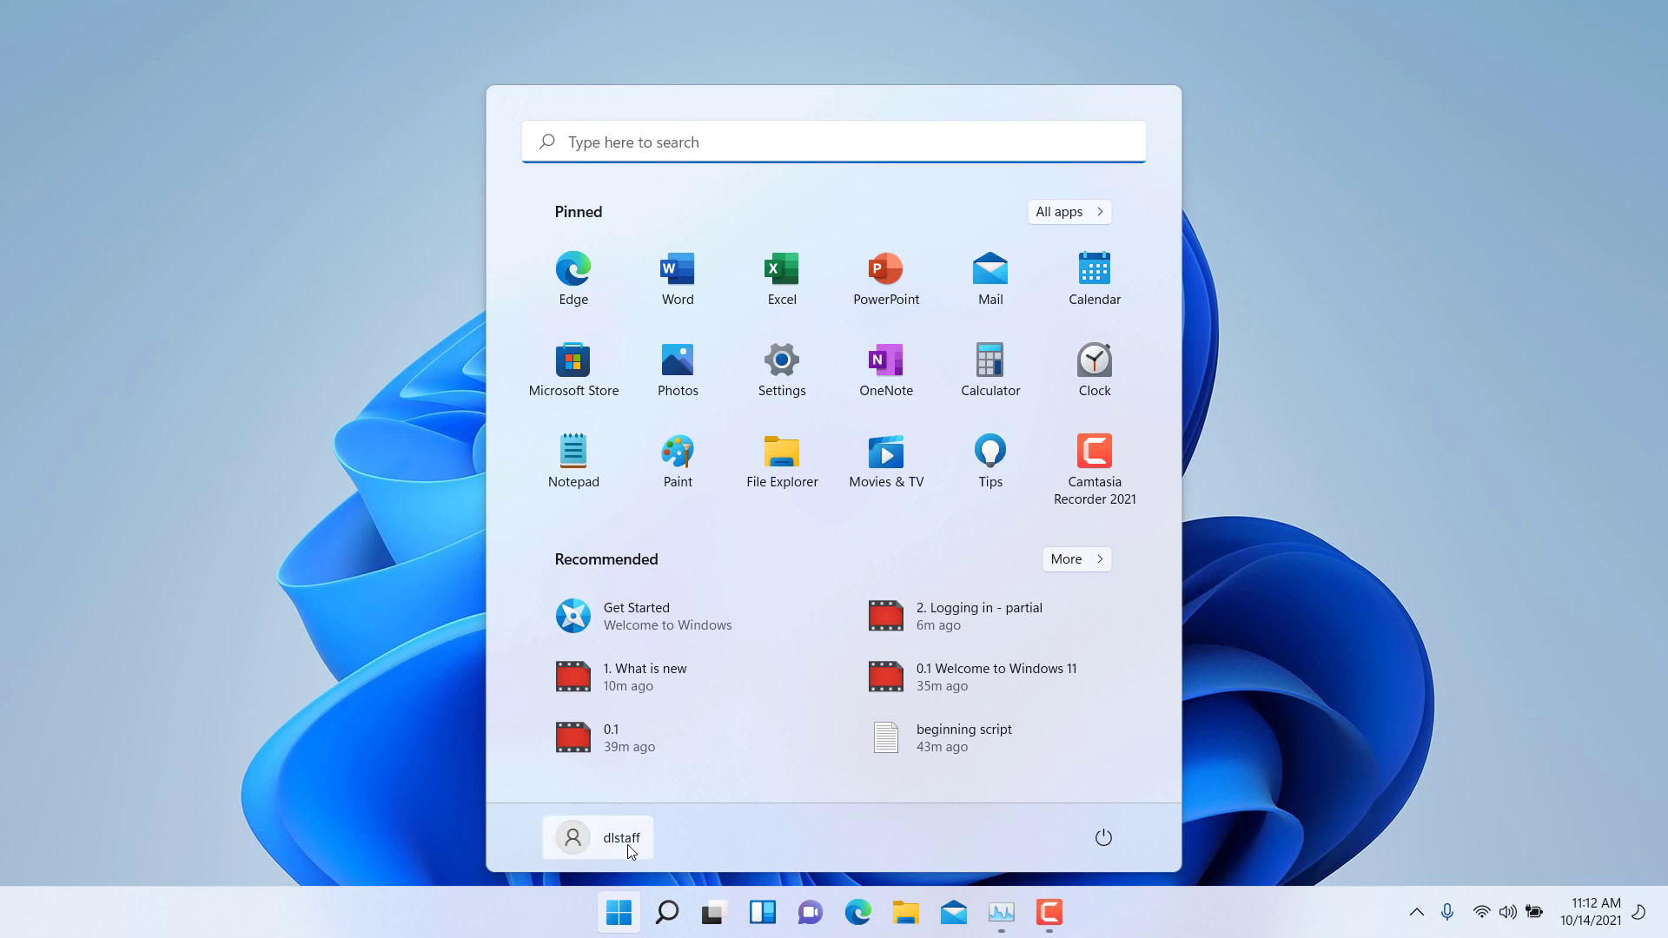
# Preview the account and Power options in Start, then close the Start menu.
pyautogui.click(623, 847)
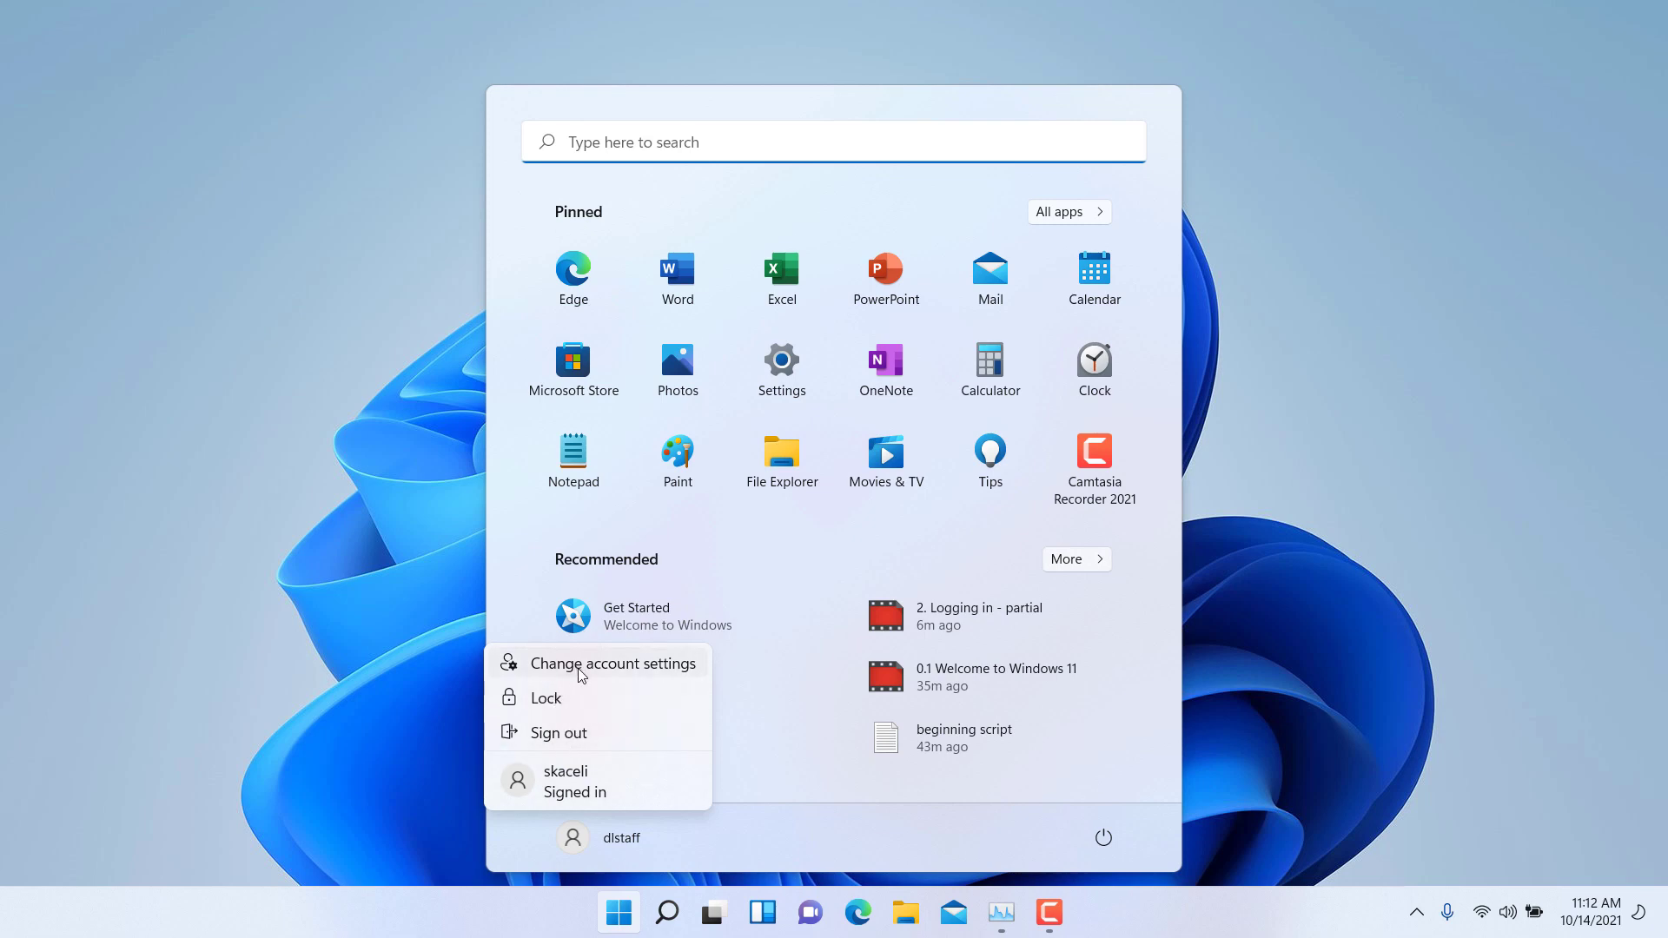
pyautogui.click(608, 842)
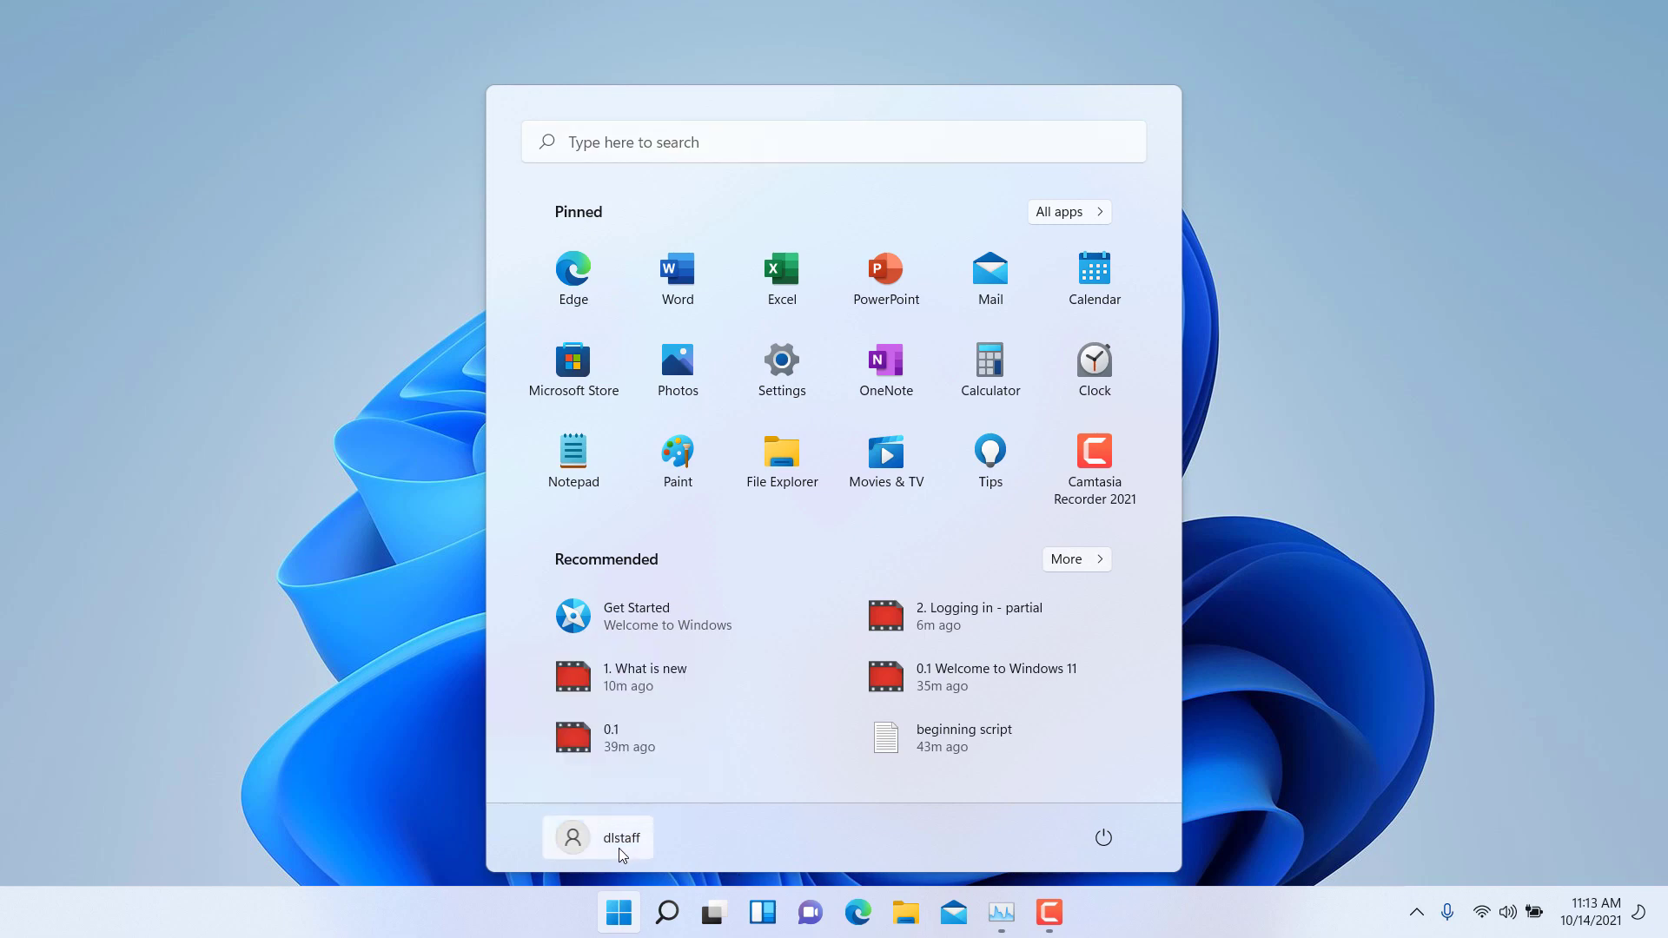
pyautogui.click(1098, 848)
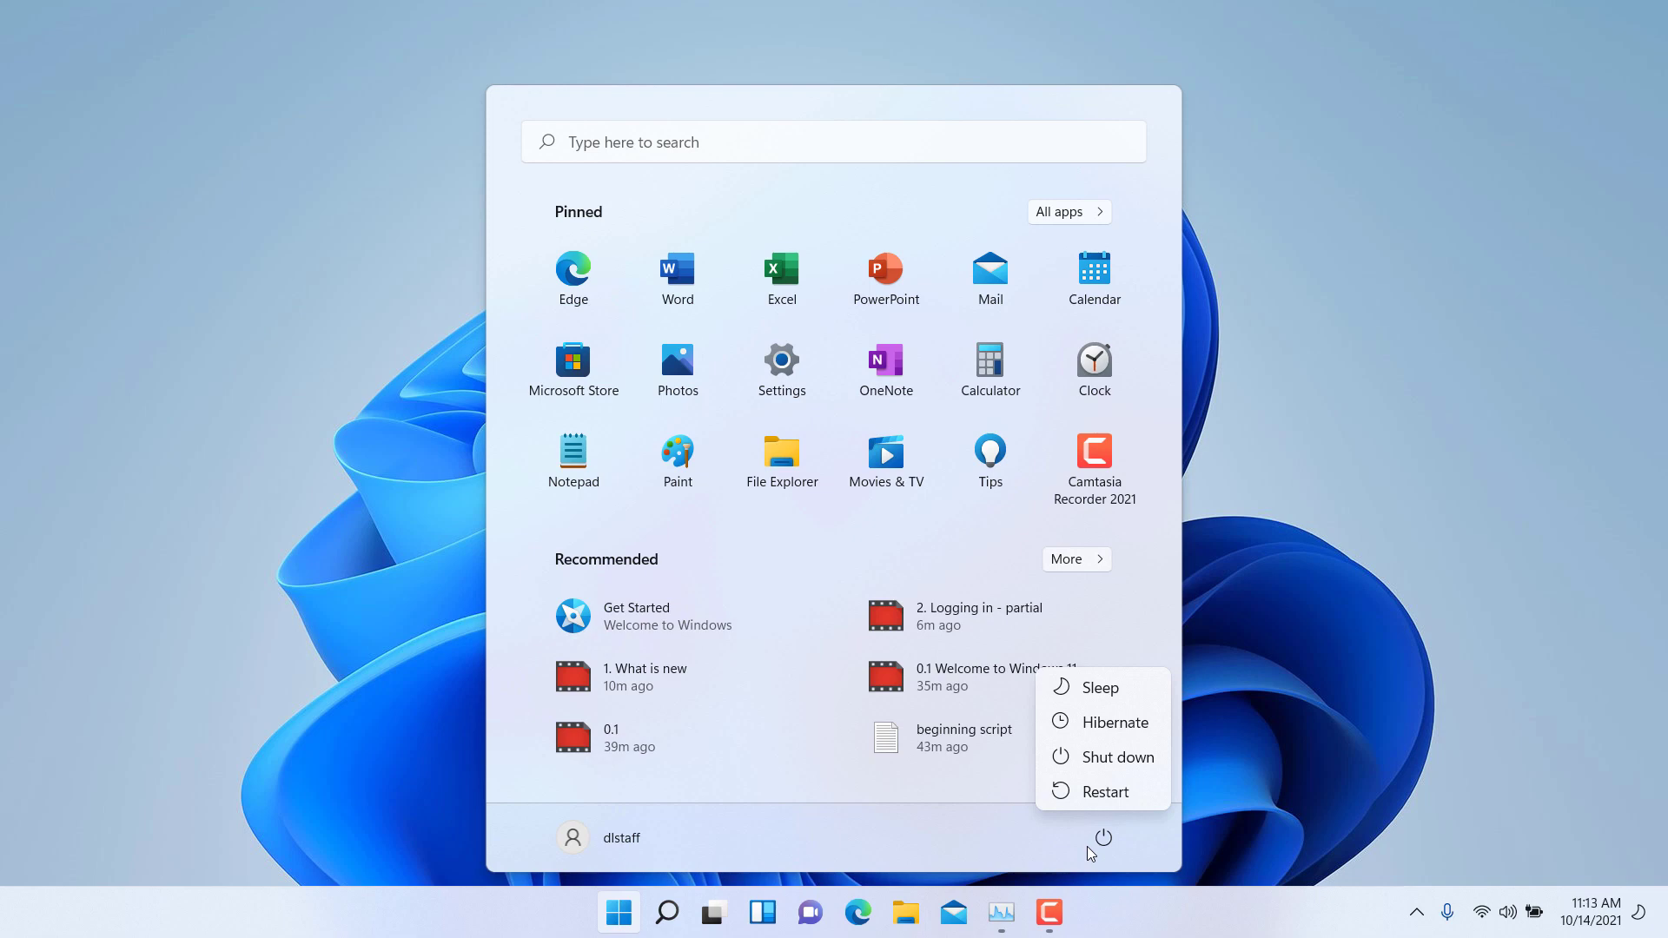
pyautogui.click(667, 913)
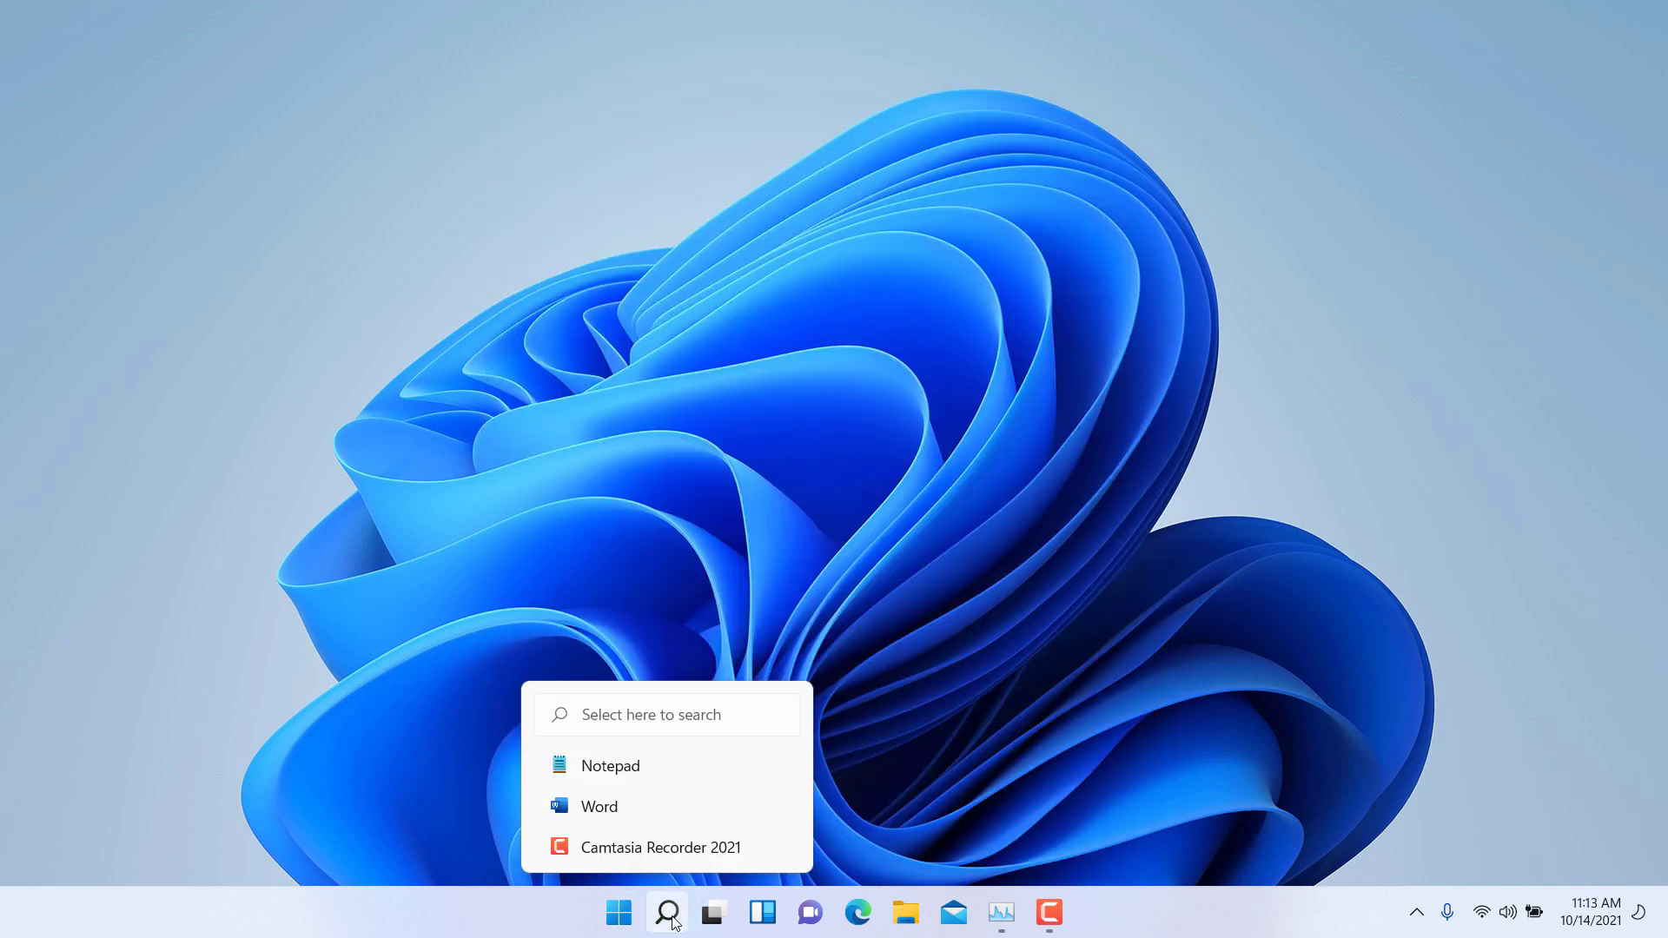
pyautogui.click(674, 919)
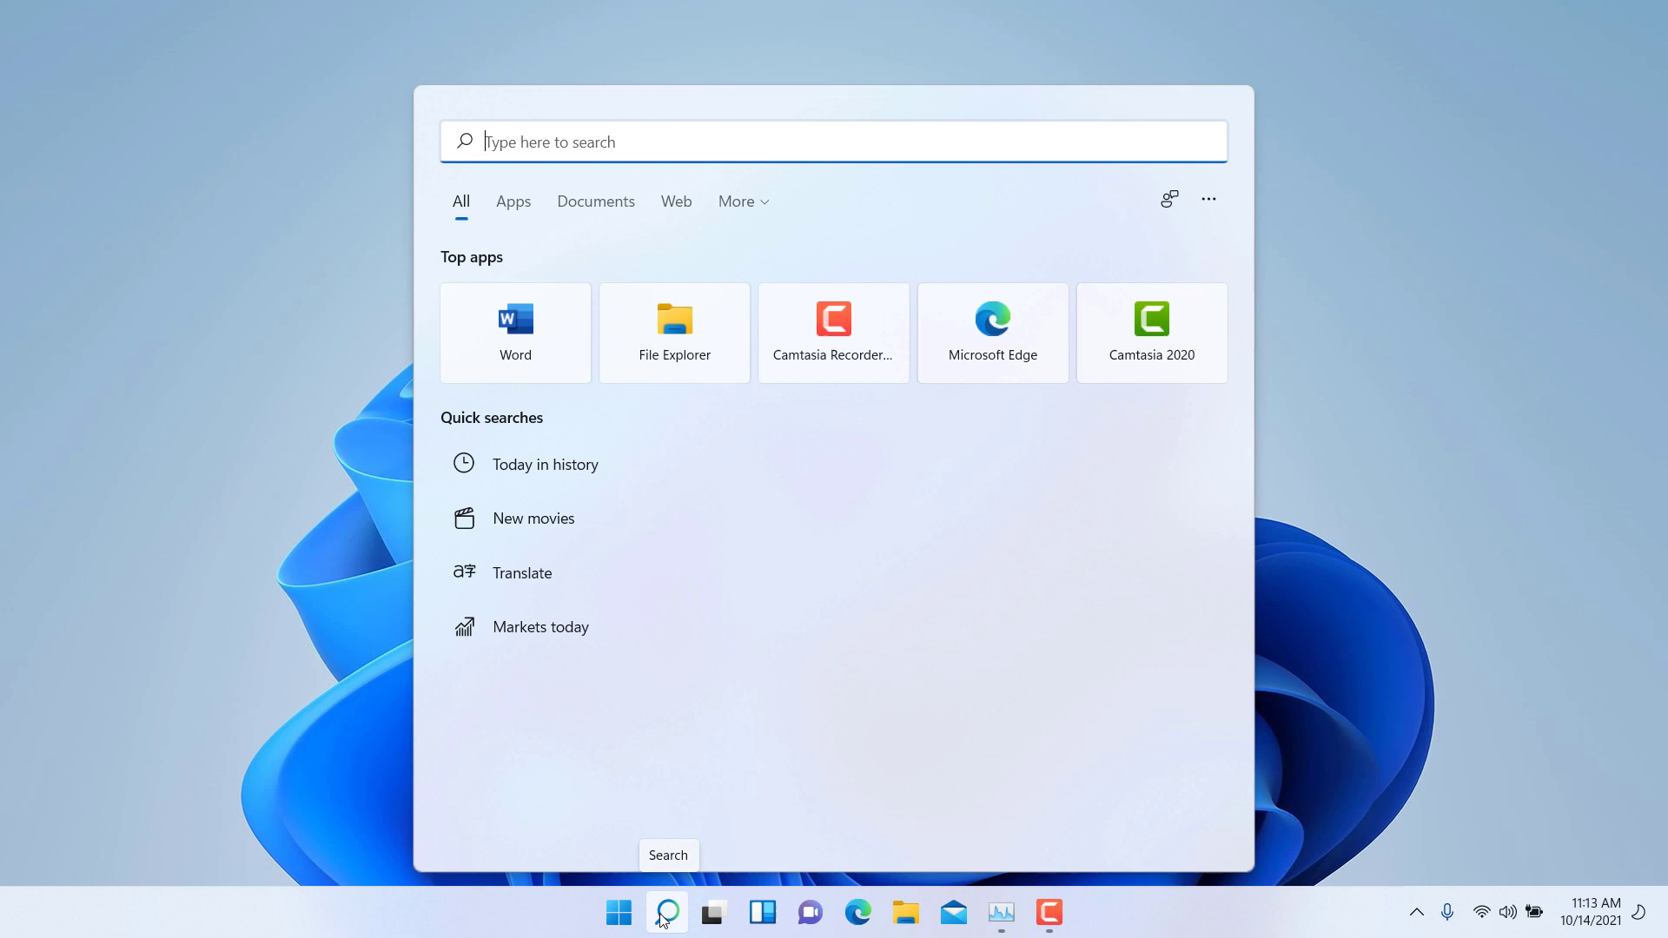
pyautogui.click(1524, 364)
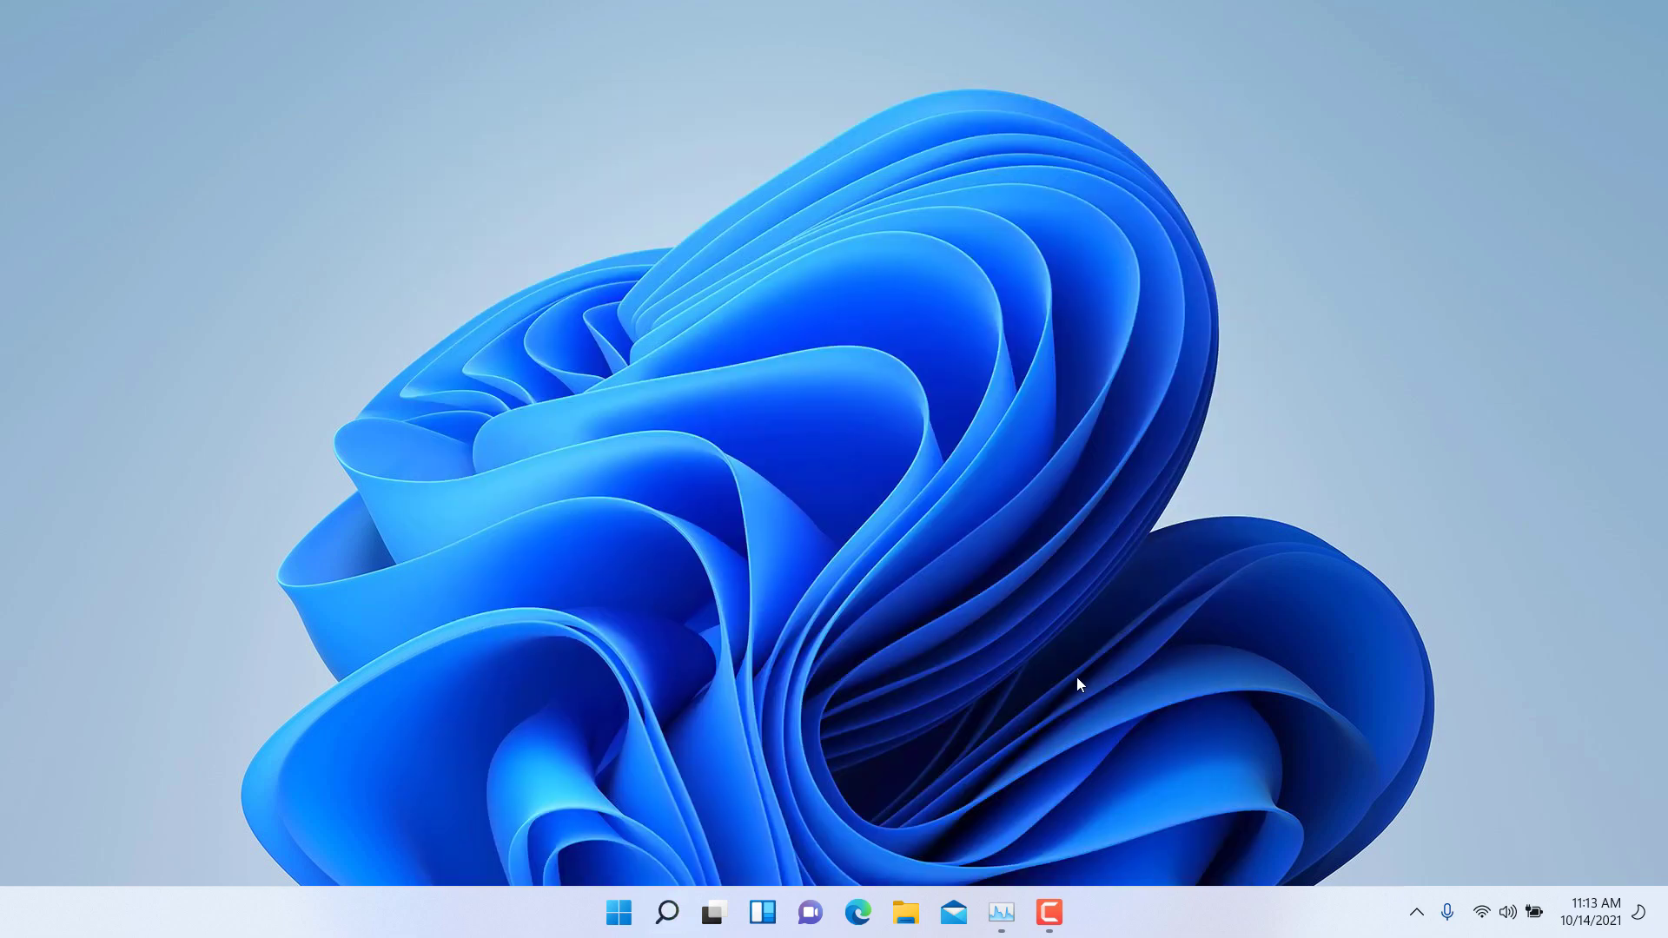
pyautogui.press('super')
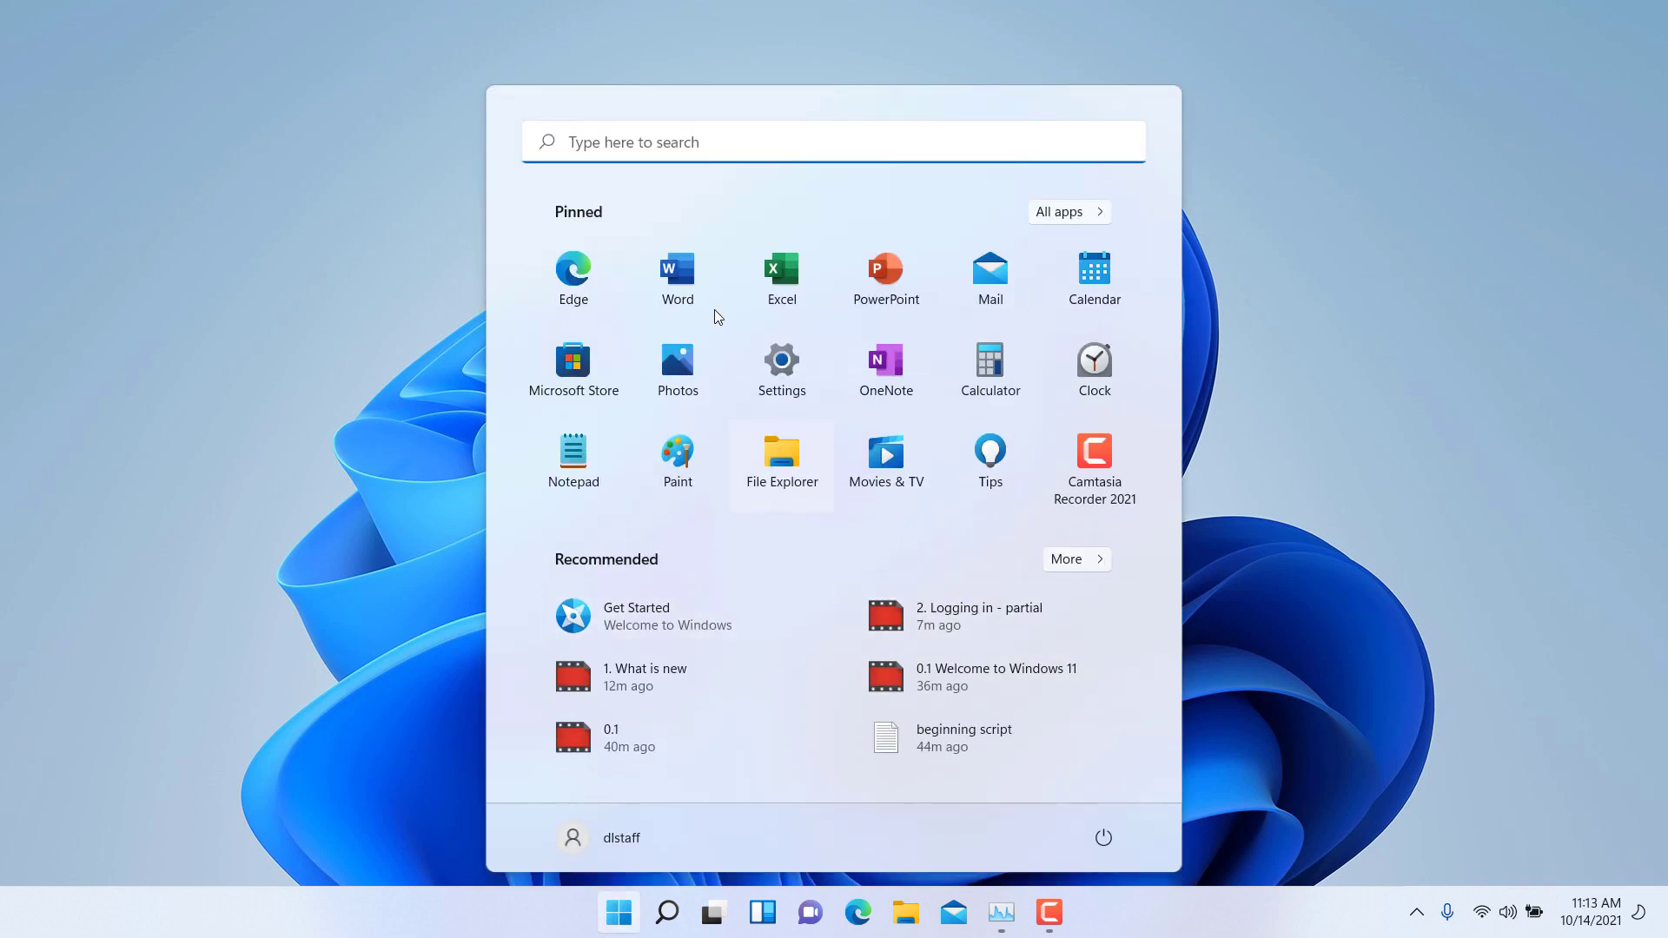
pyautogui.click(644, 150)
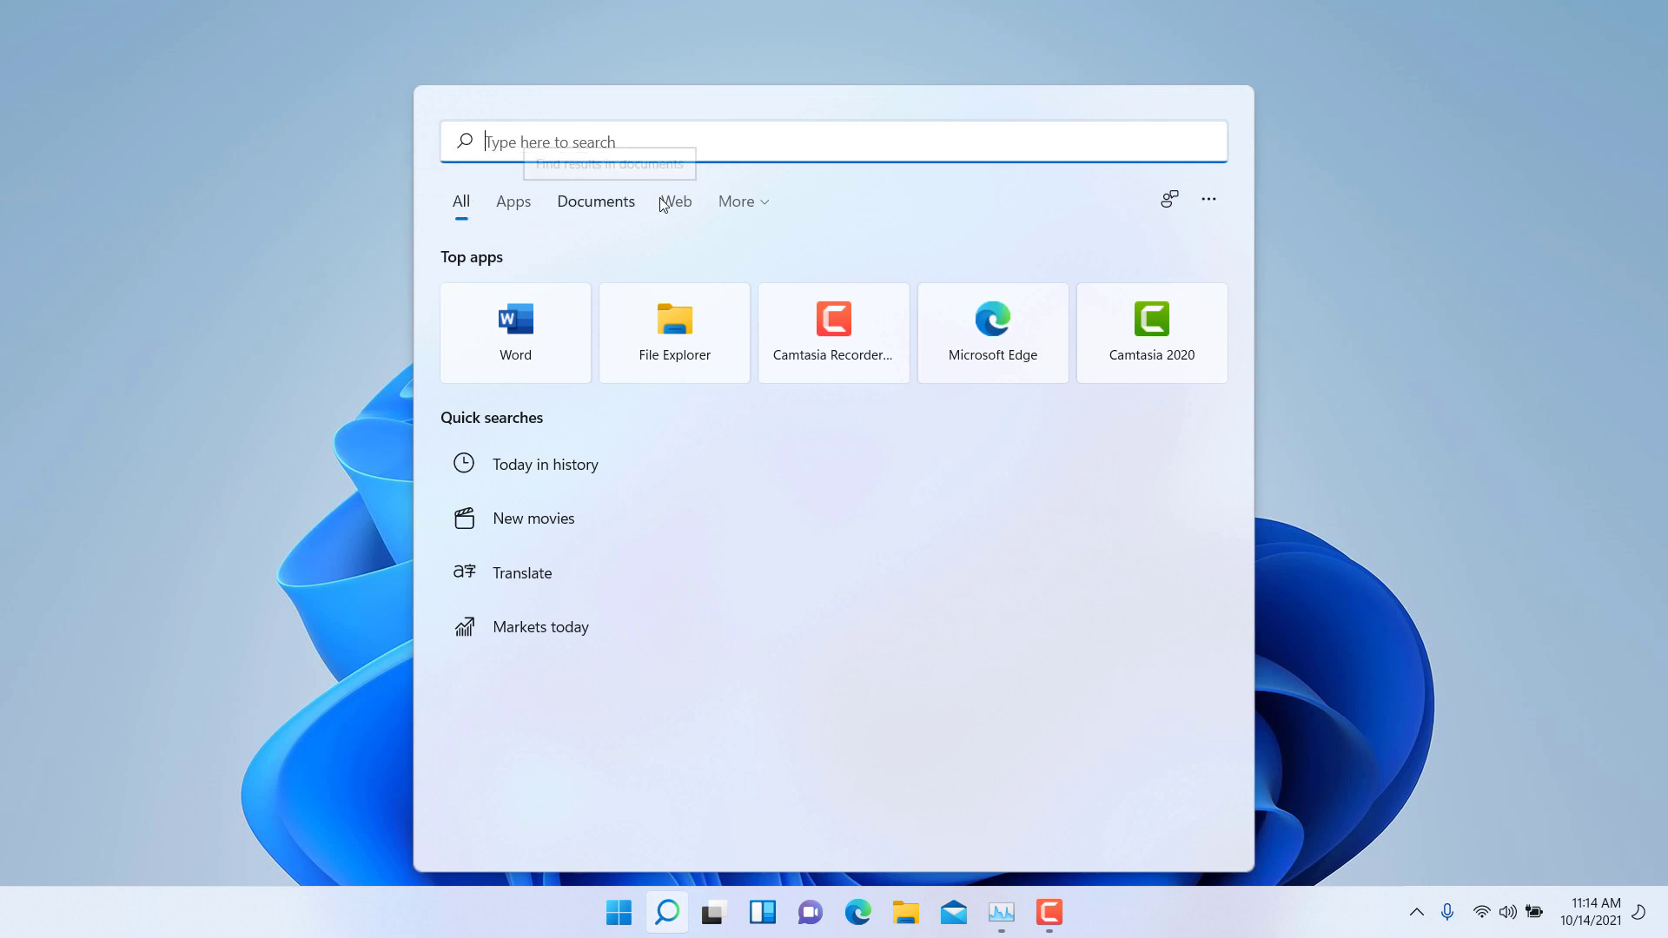
pyautogui.click(1211, 206)
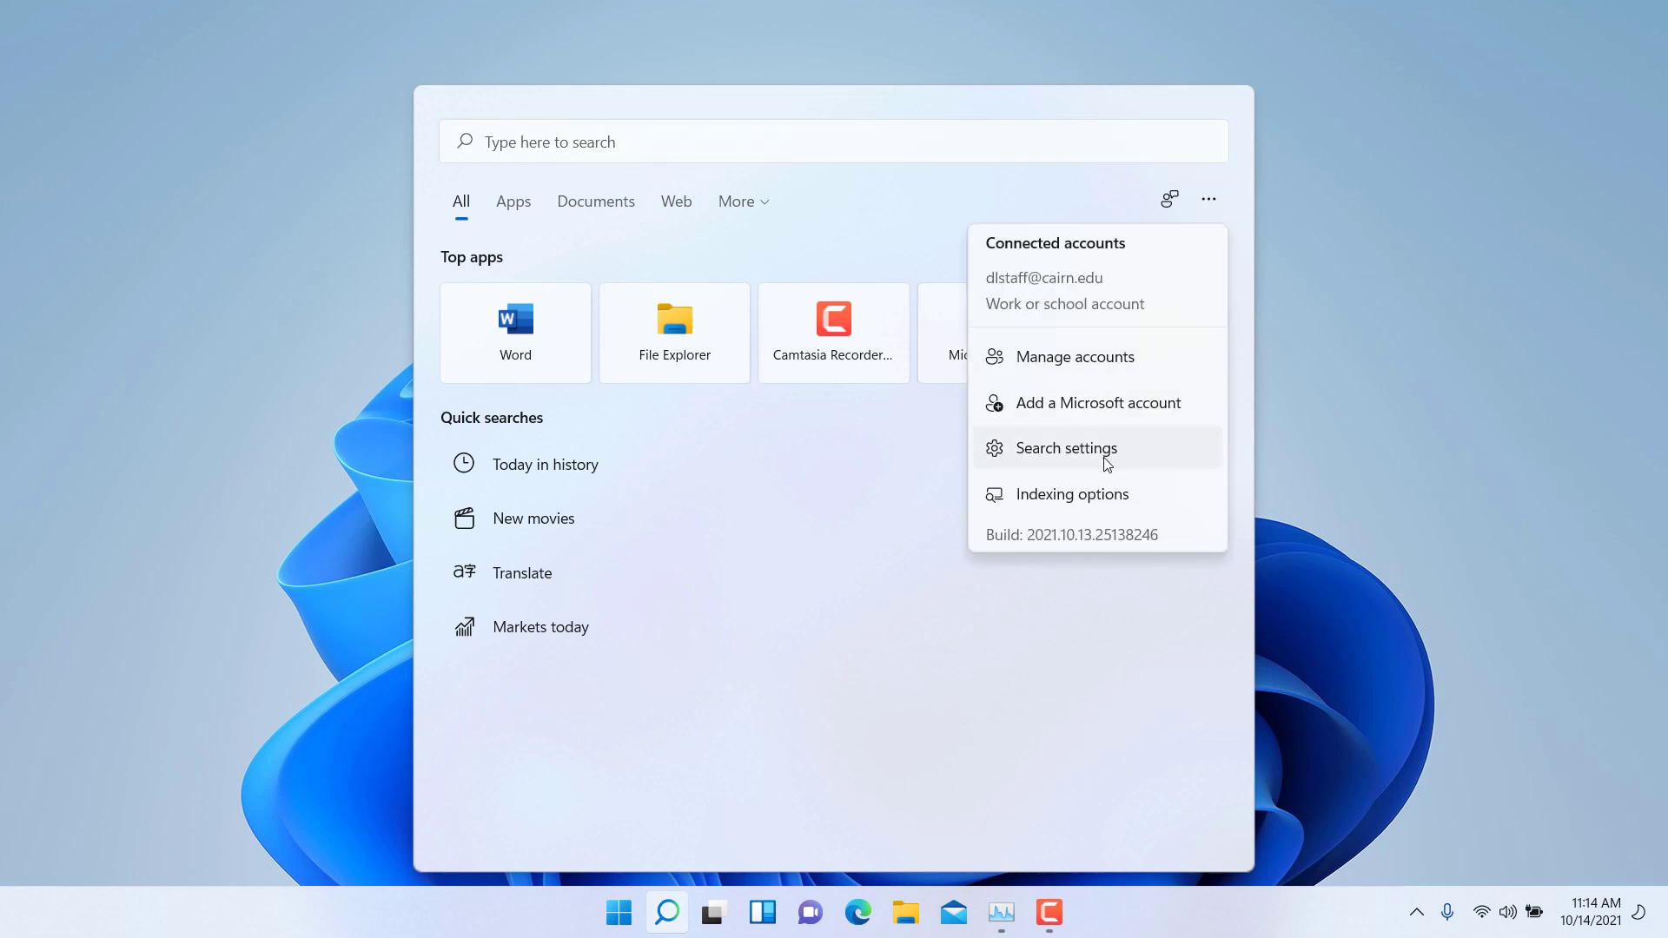
pyautogui.click(974, 676)
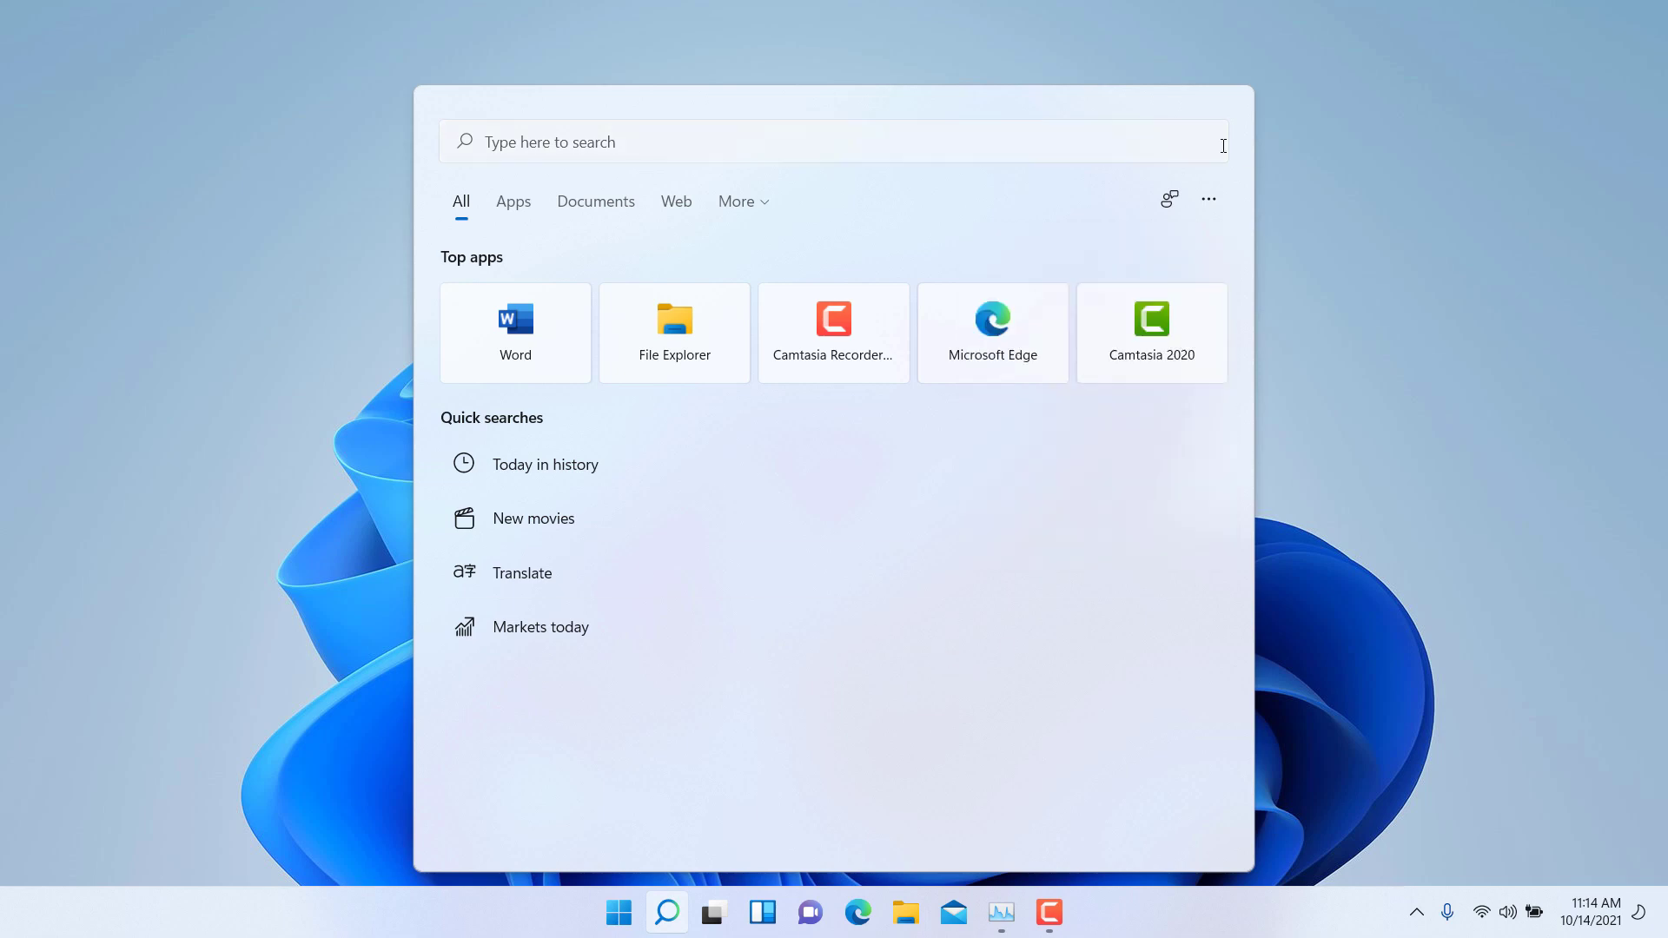
pyautogui.click(1486, 350)
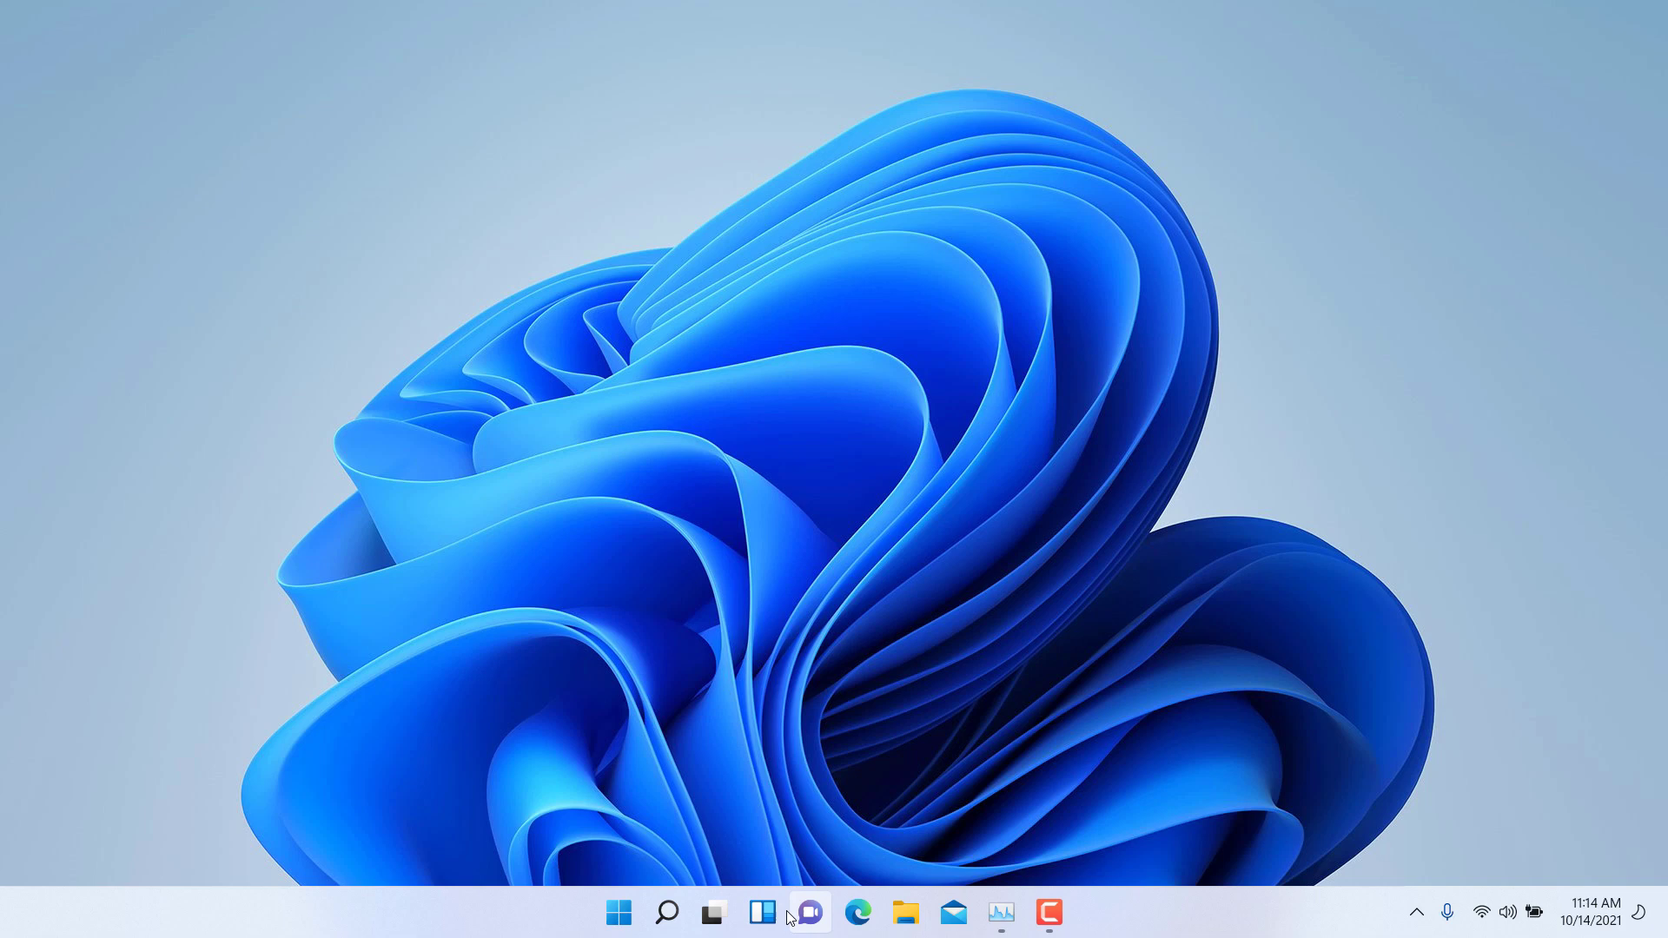
# Launch Word from Start, create a blank document, and maximize its window.
pyautogui.moveTo(722, 923)
pyautogui.click(618, 913)
pyautogui.click(676, 279)
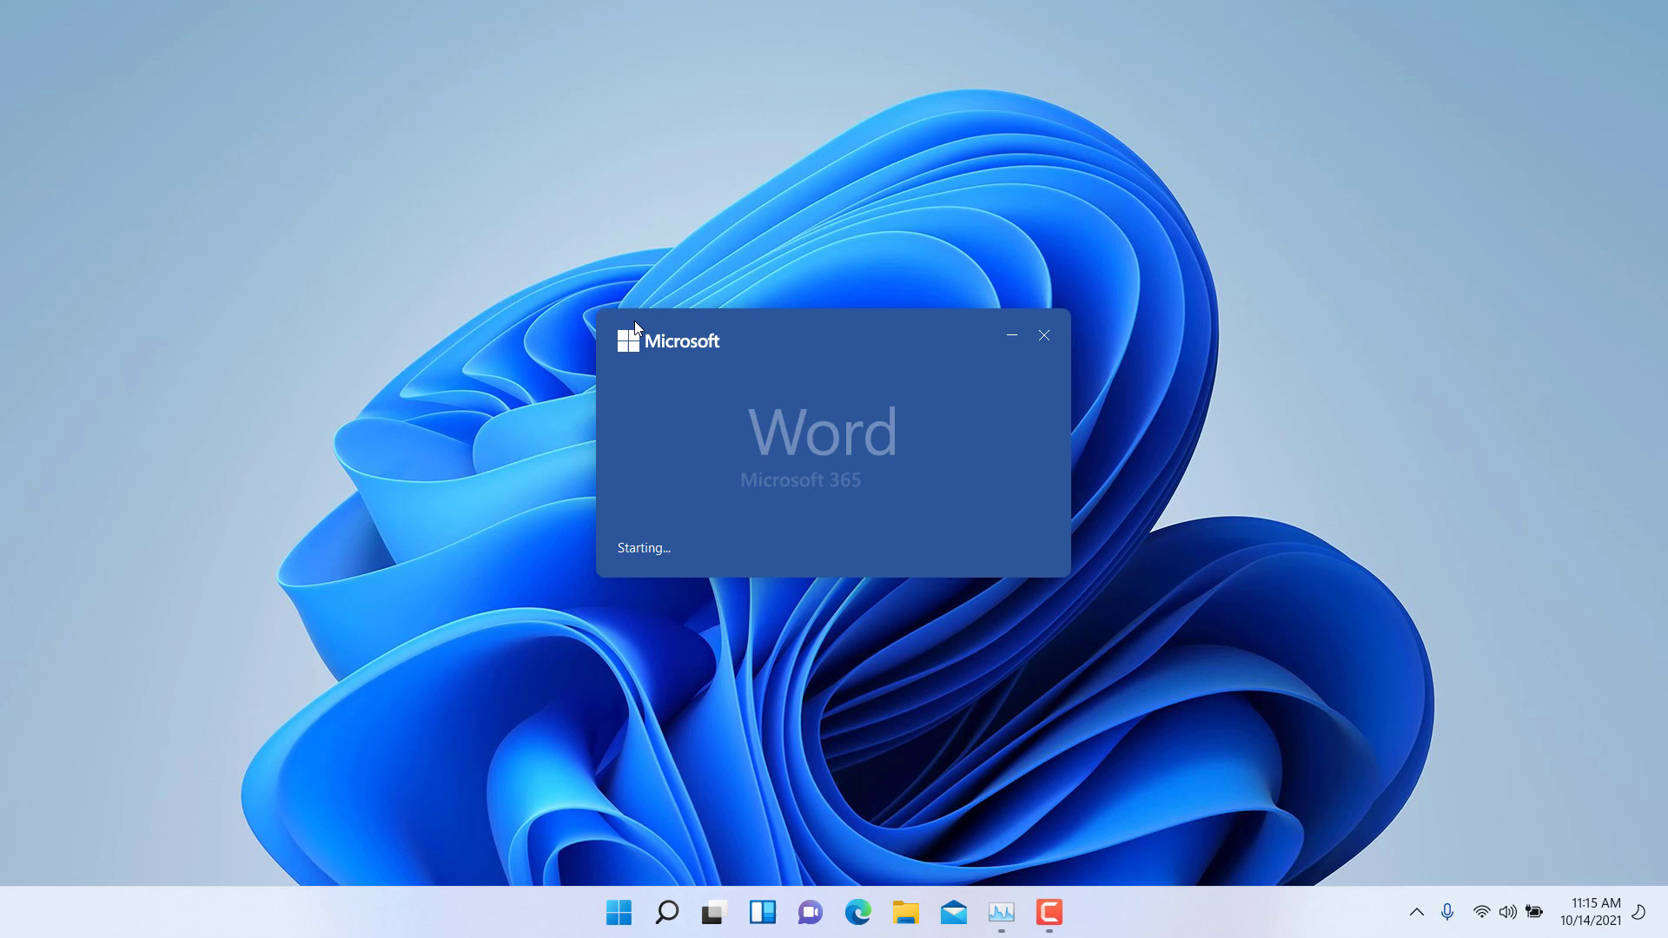
pyautogui.click(654, 520)
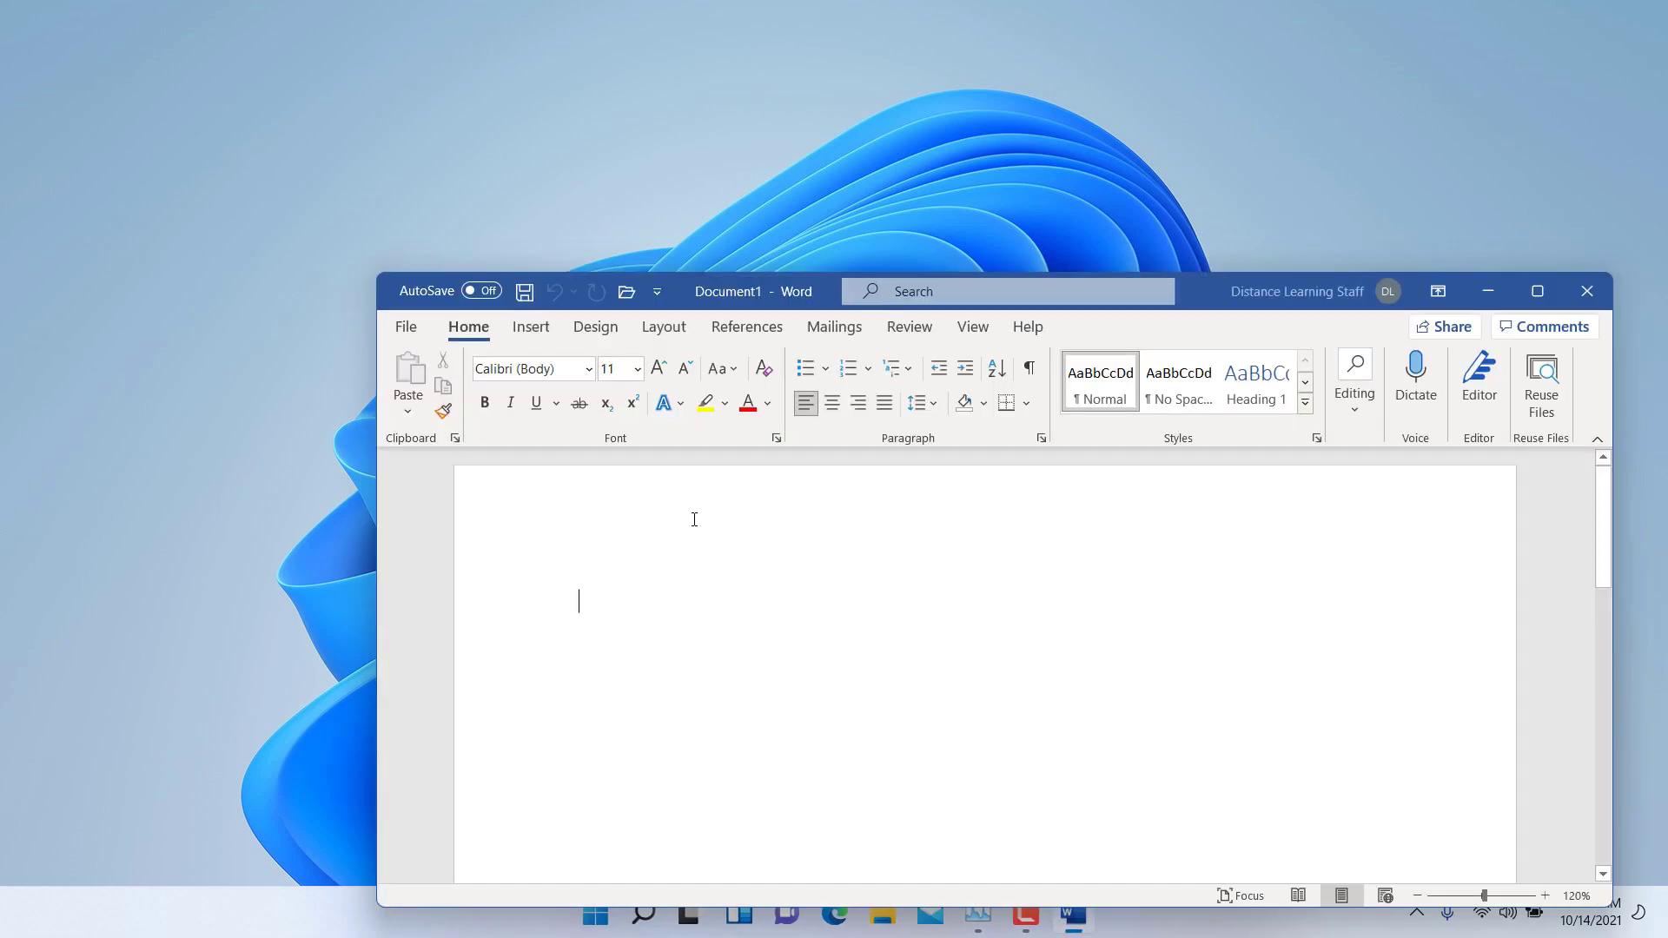
pyautogui.click(1545, 290)
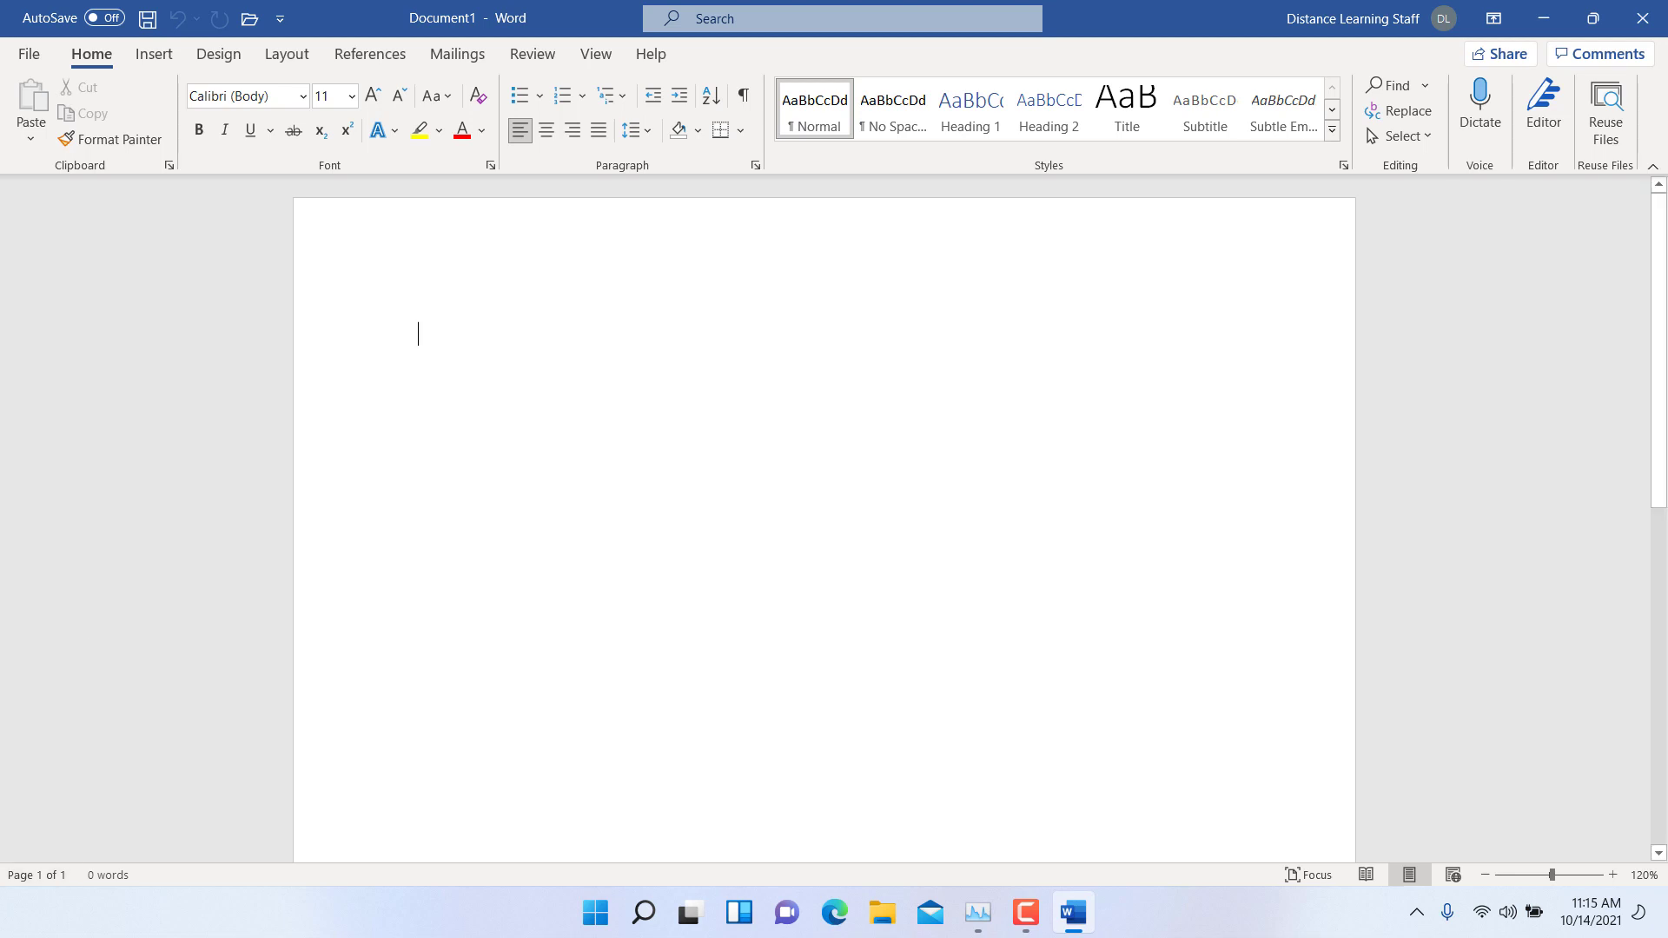
# Add a new virtual desktop in Task View and switch to the empty Desktop 2.
pyautogui.click(688, 920)
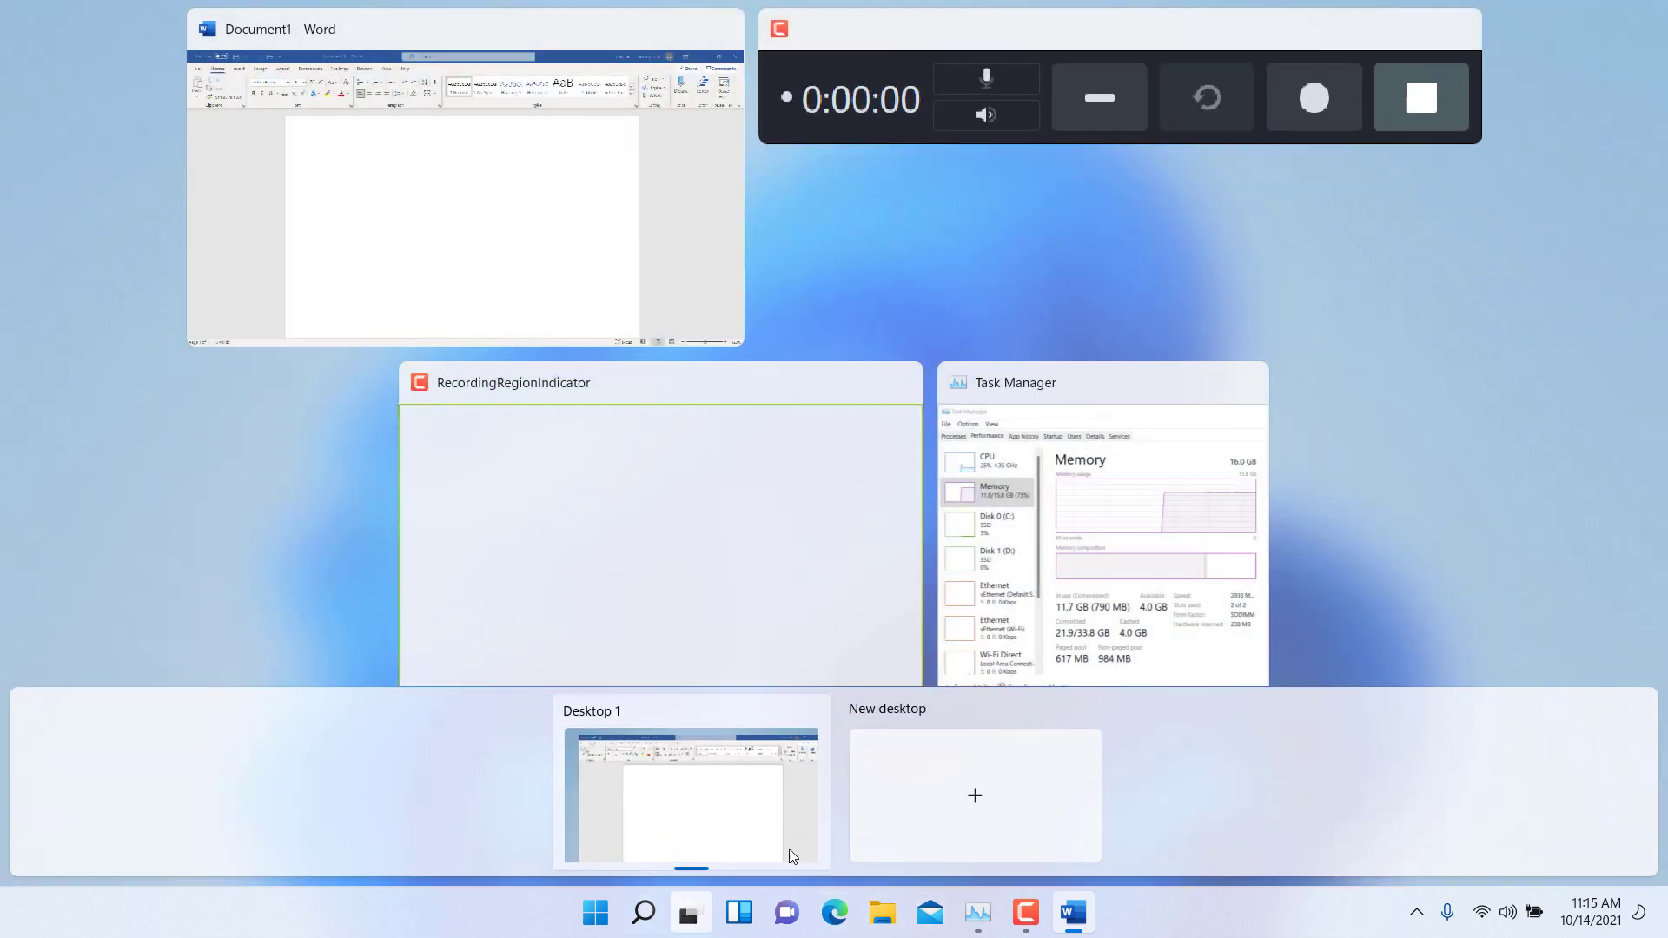
pyautogui.click(976, 797)
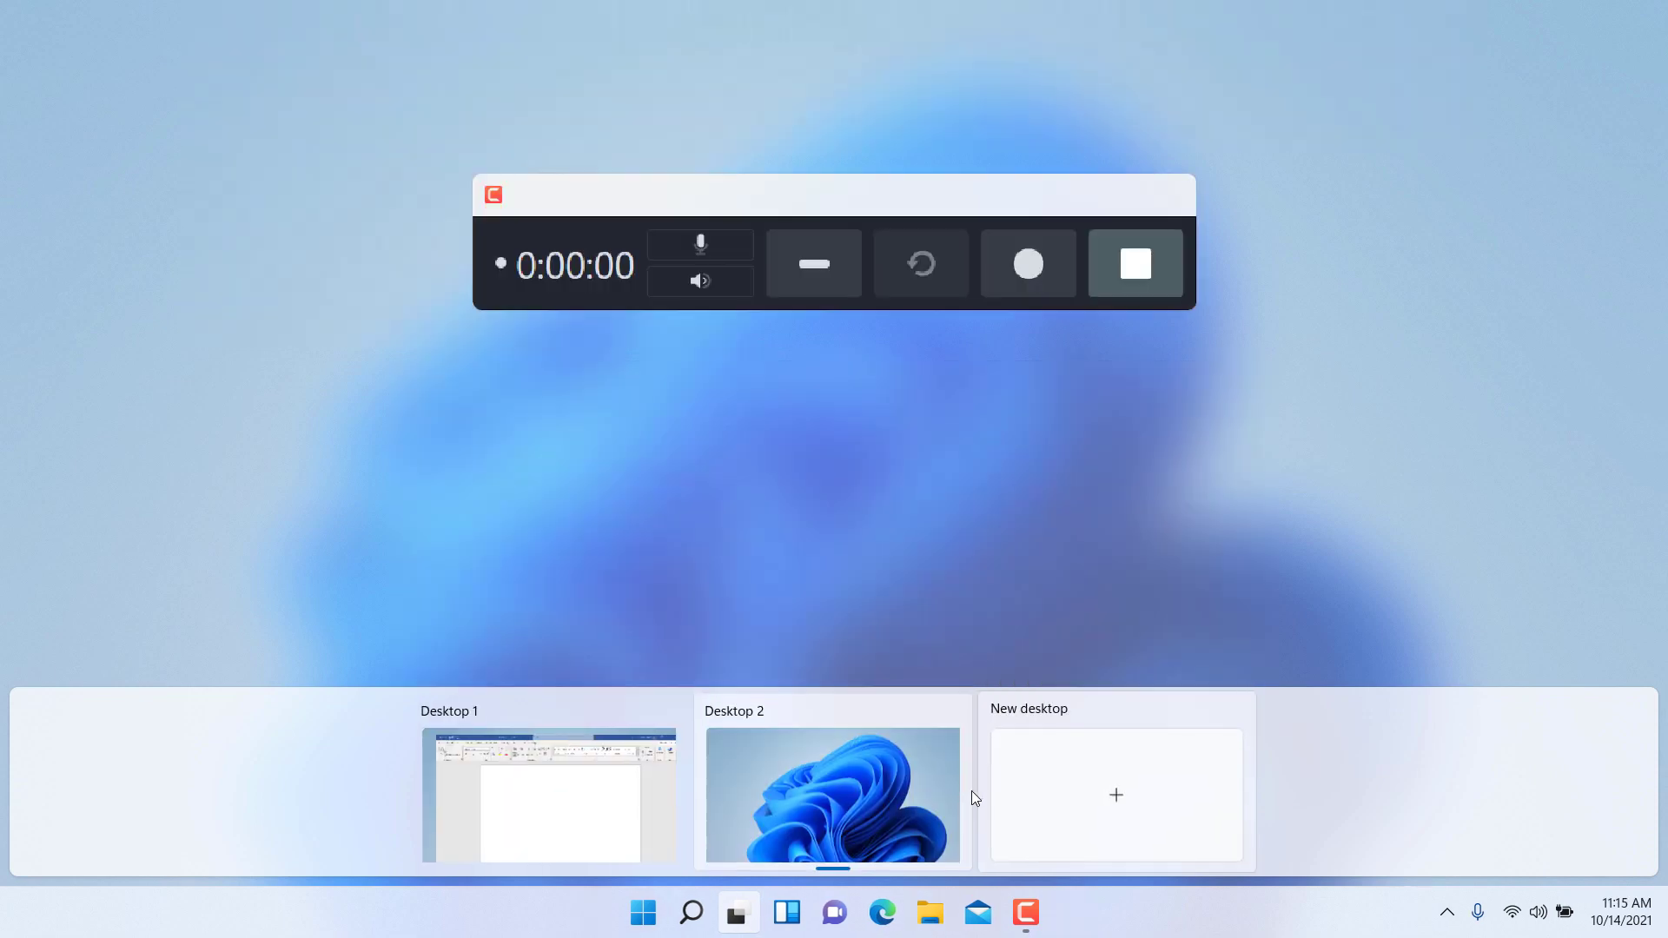
pyautogui.click(873, 801)
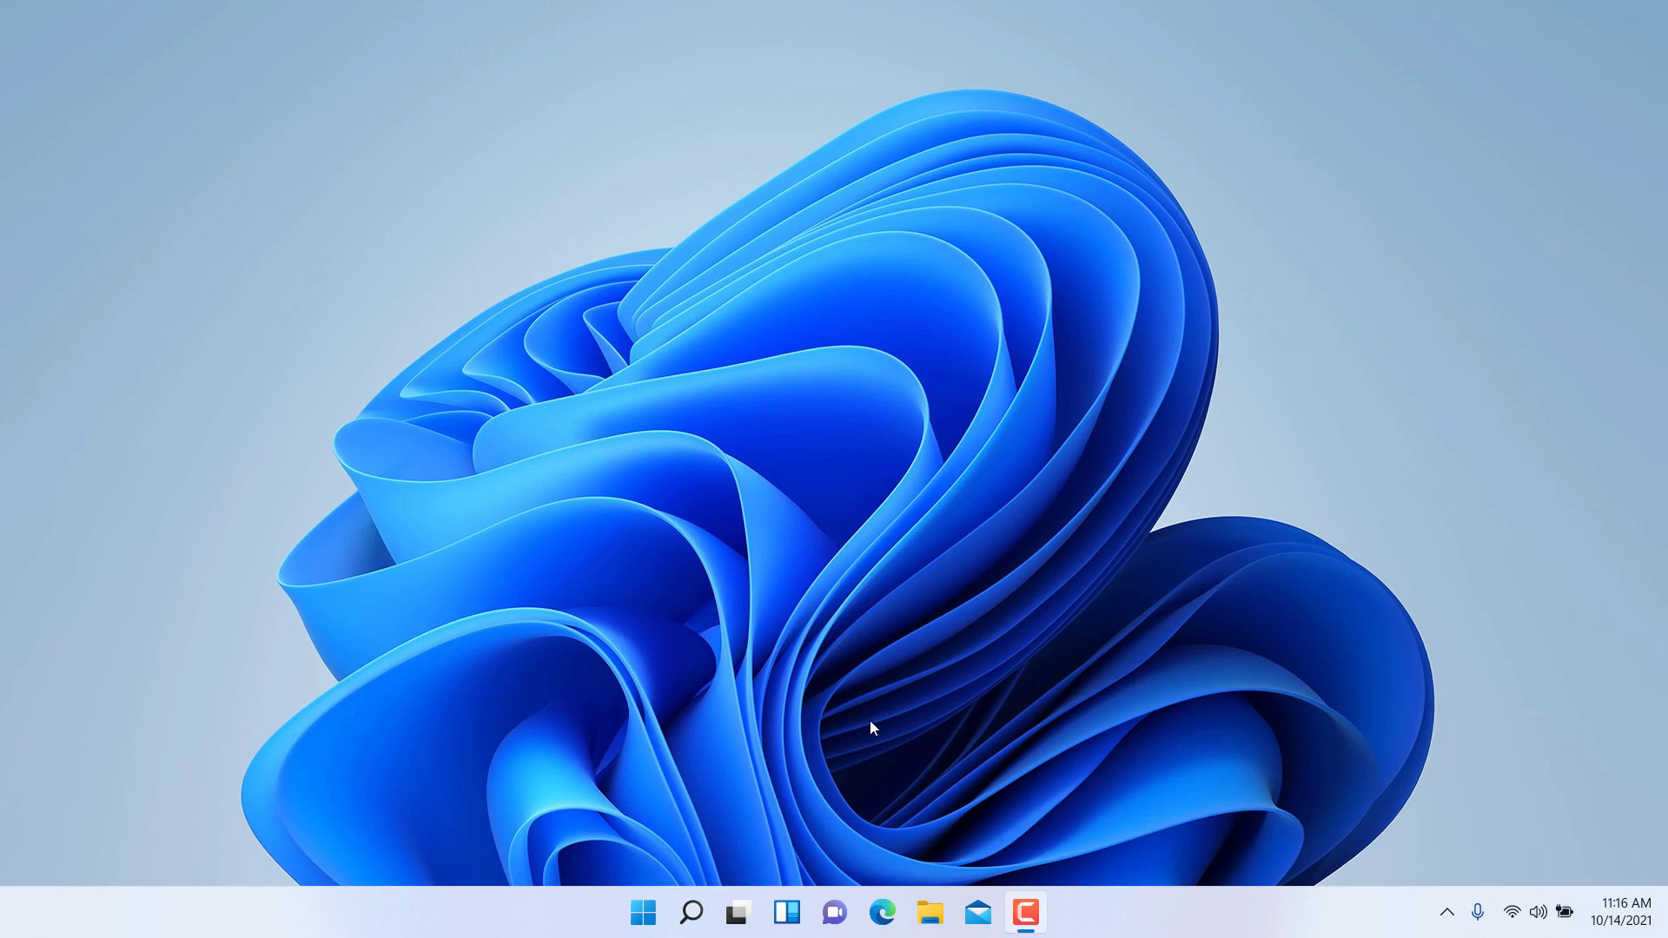
# Return to Desktop 1 and close its Word document window.
pyautogui.moveTo(734, 922)
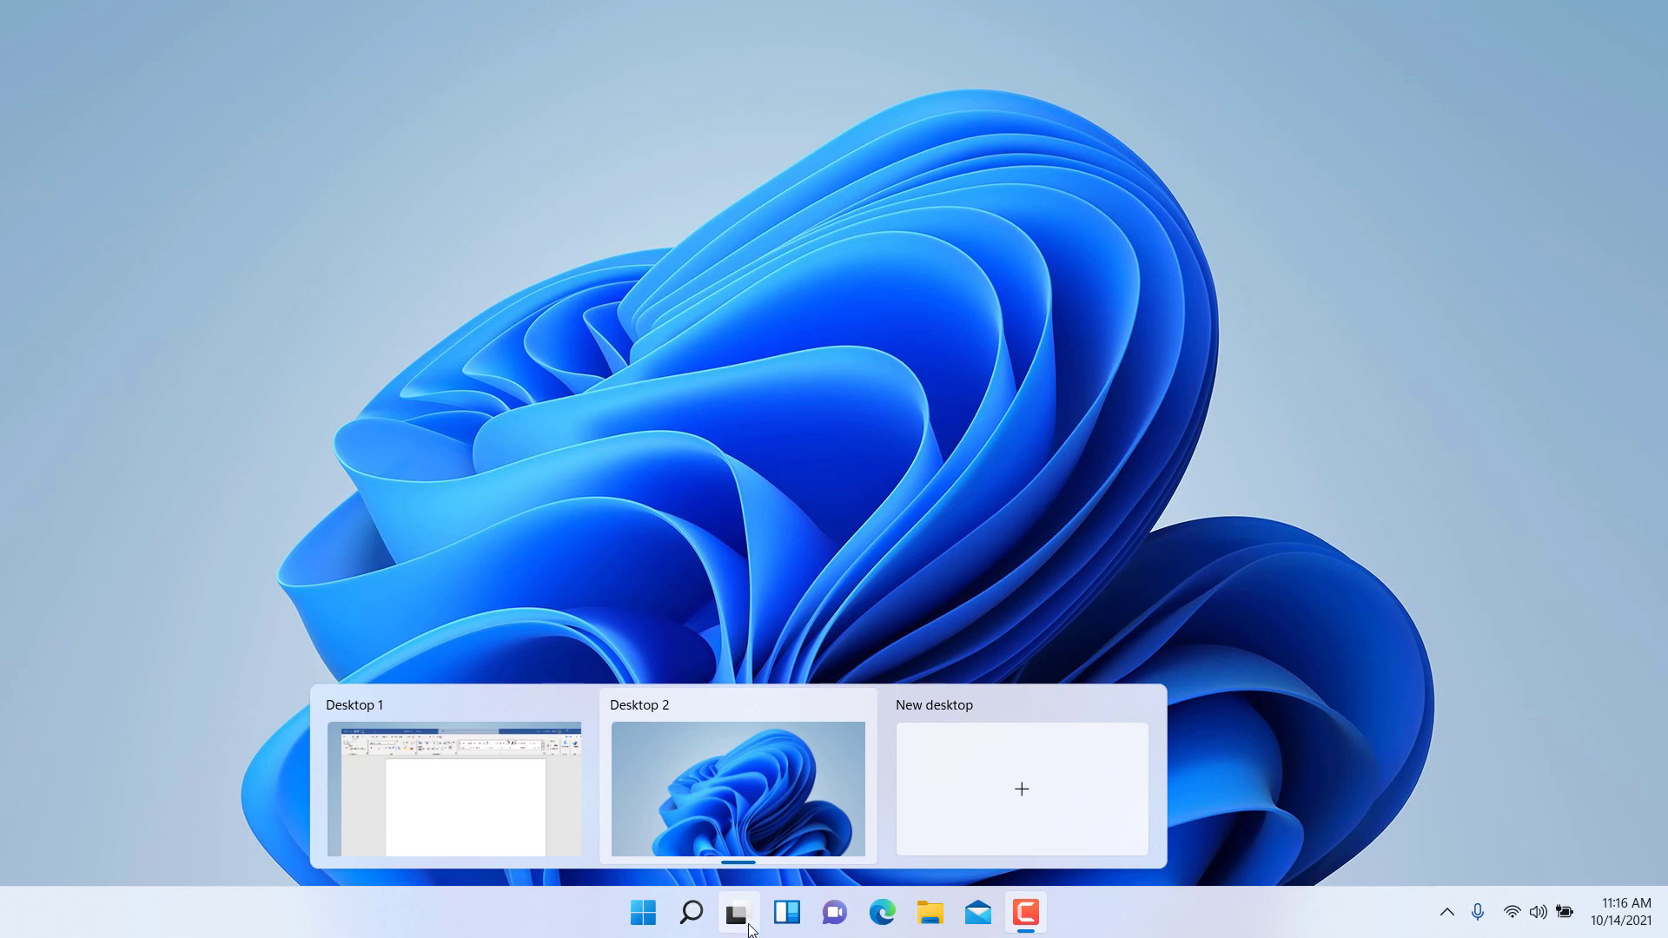
pyautogui.click(520, 825)
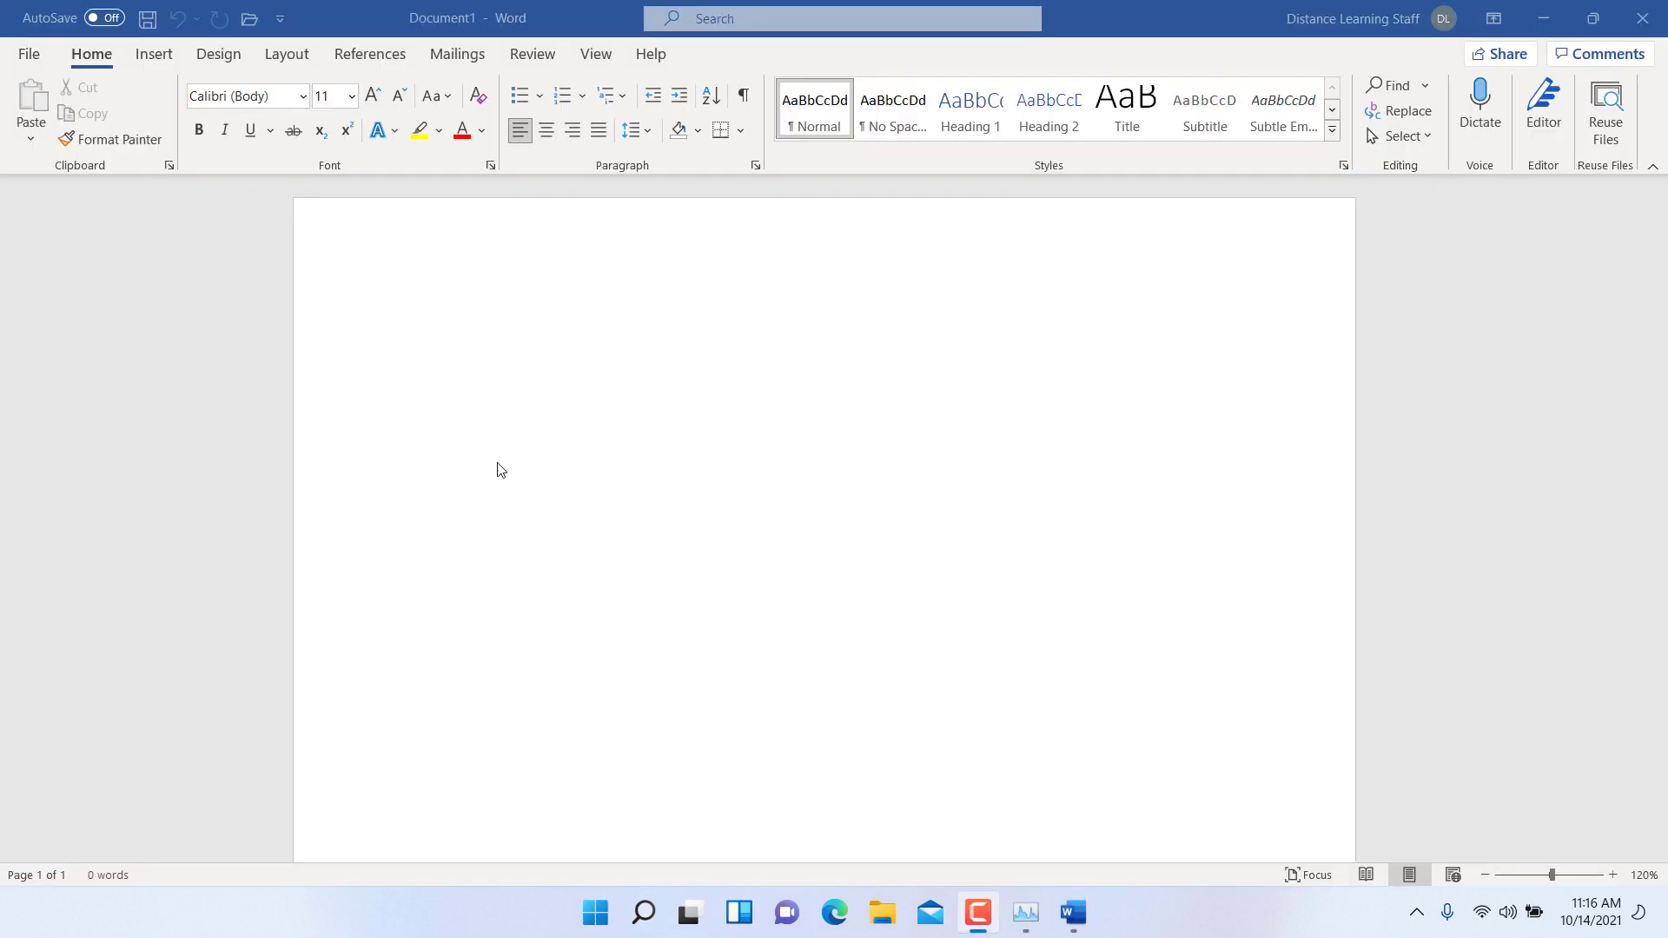
pyautogui.click(1642, 19)
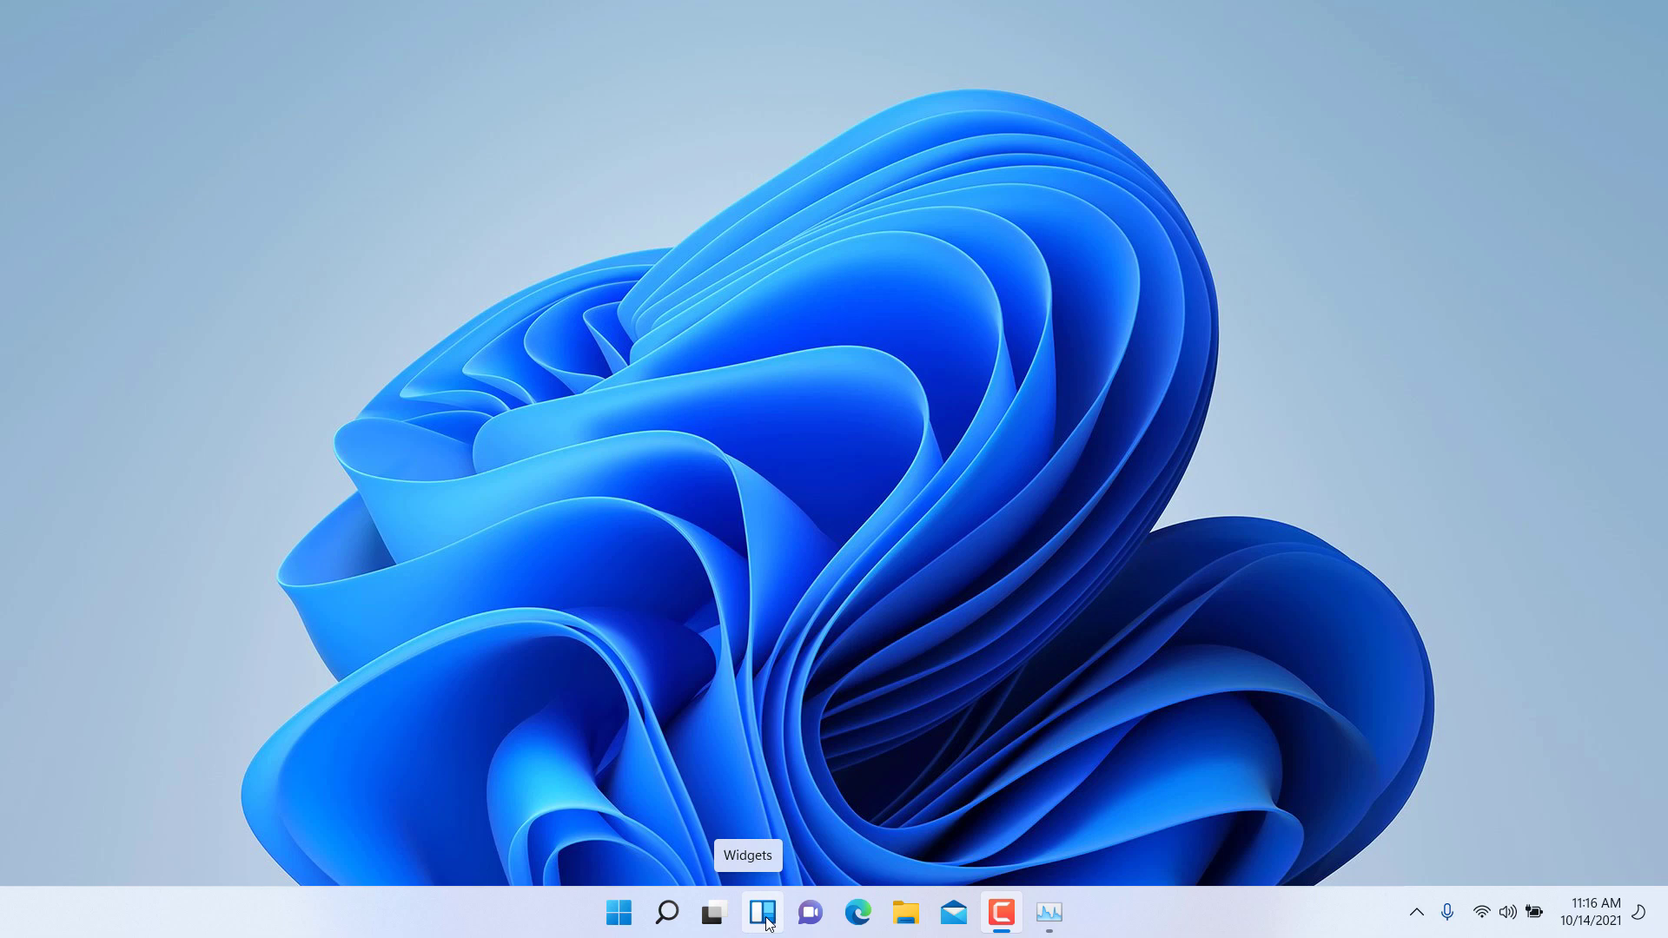
pyautogui.click(764, 914)
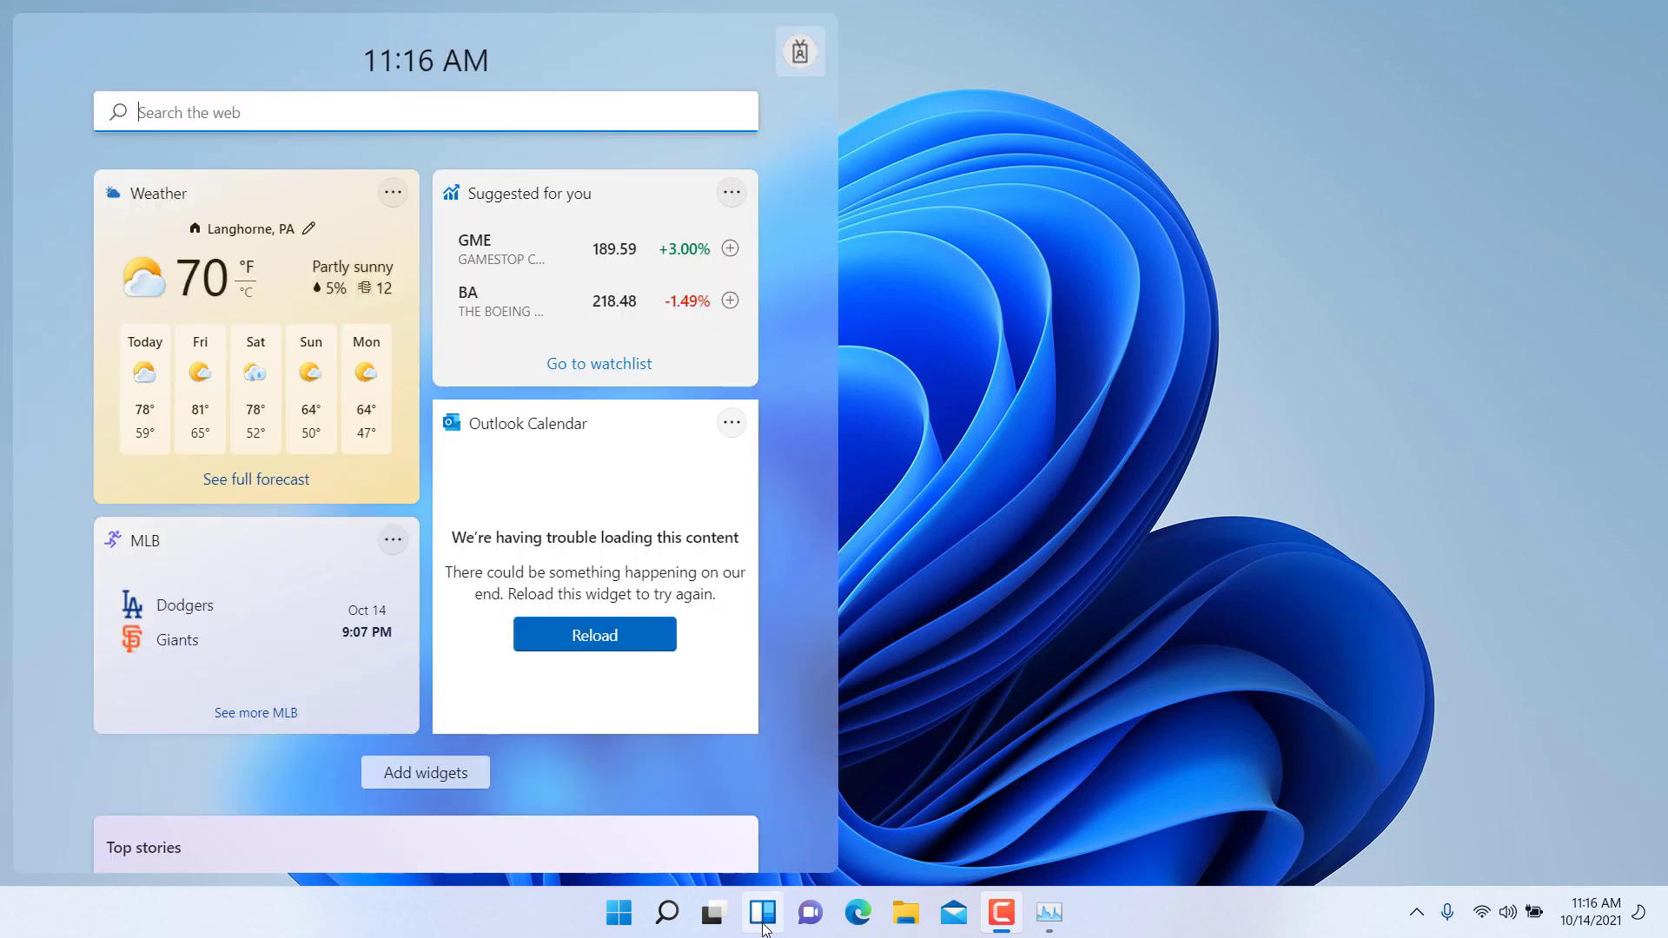
pyautogui.scroll(-3, 396, 599)
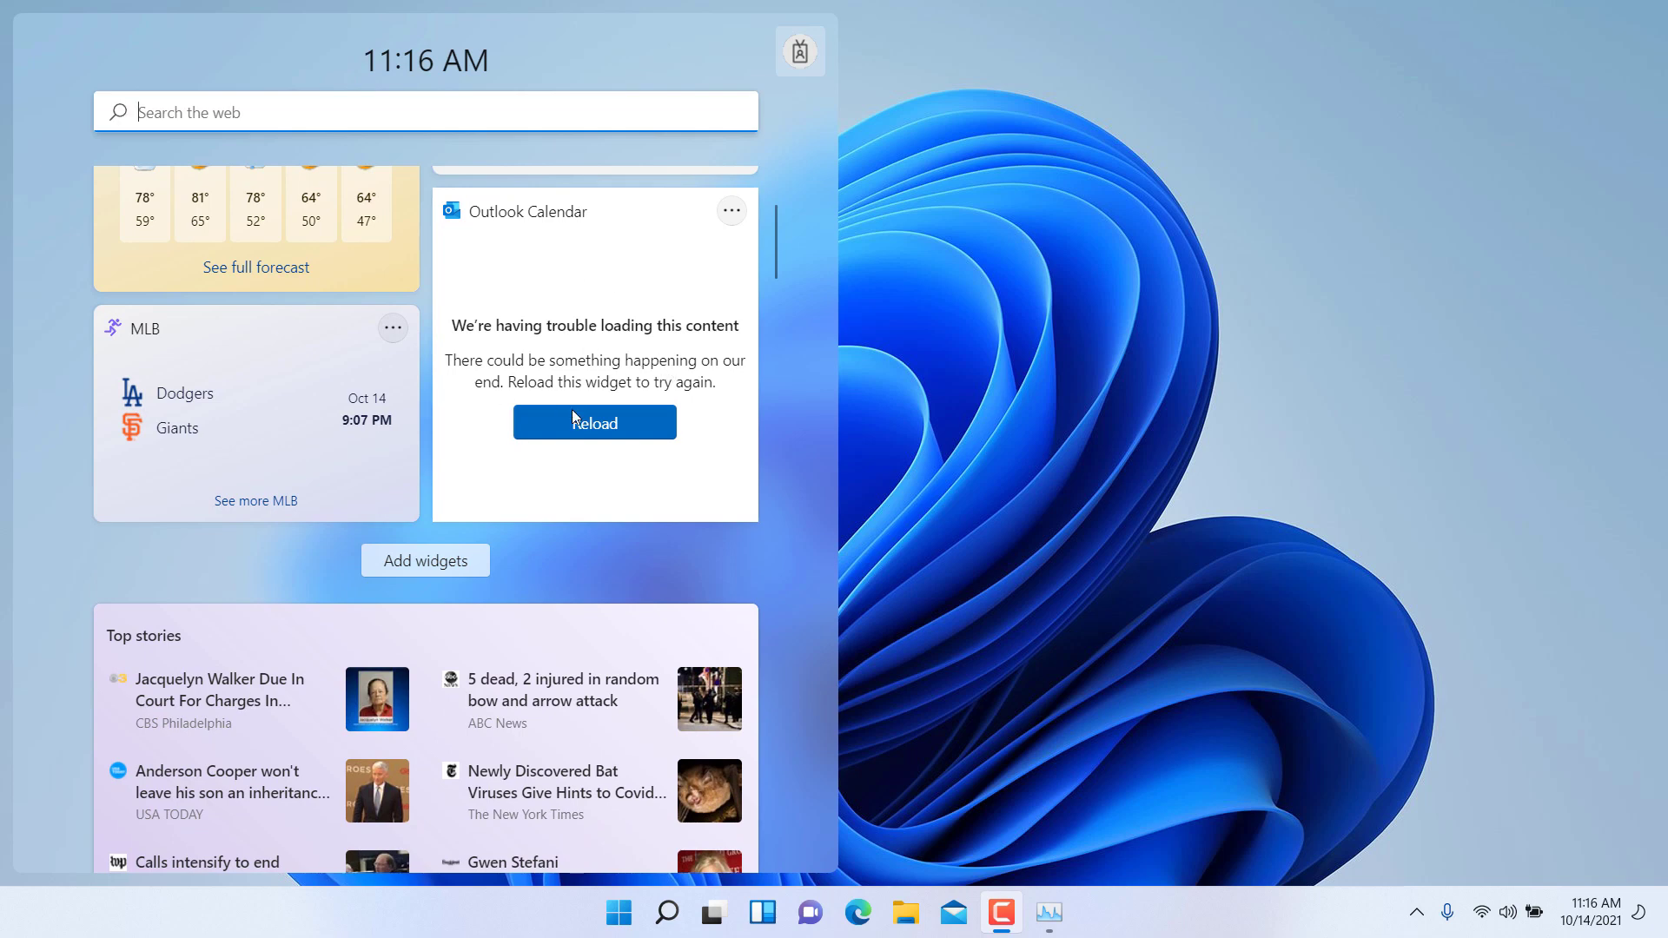
pyautogui.click(467, 570)
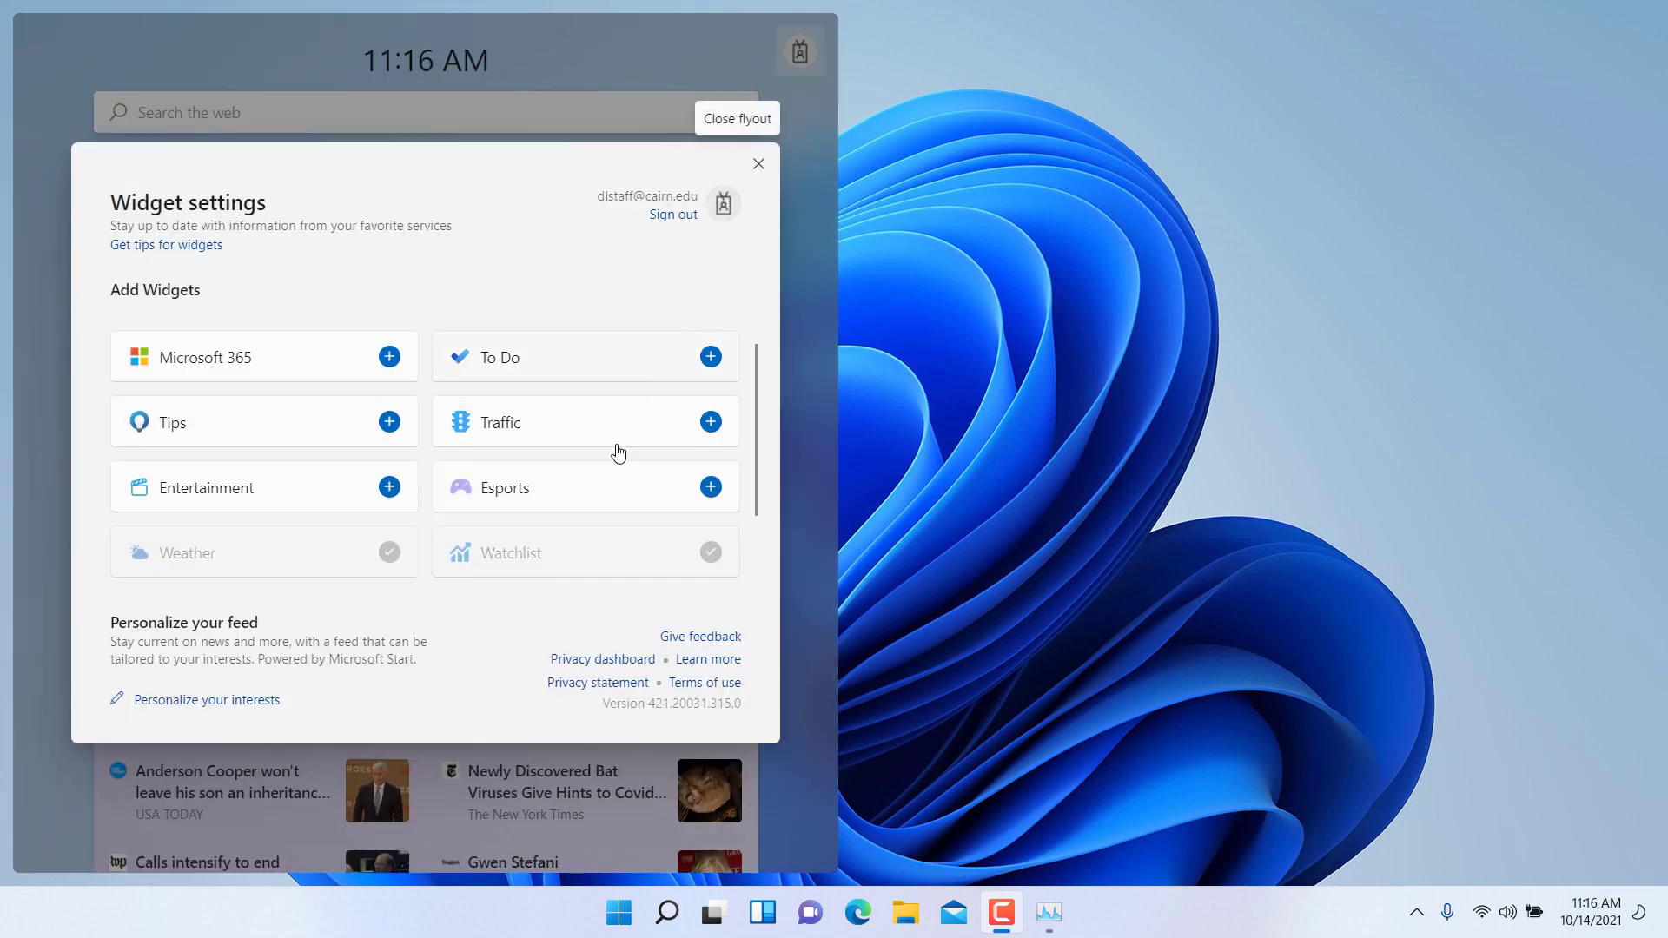
pyautogui.click(758, 163)
pyautogui.scroll(-5, 403, 709)
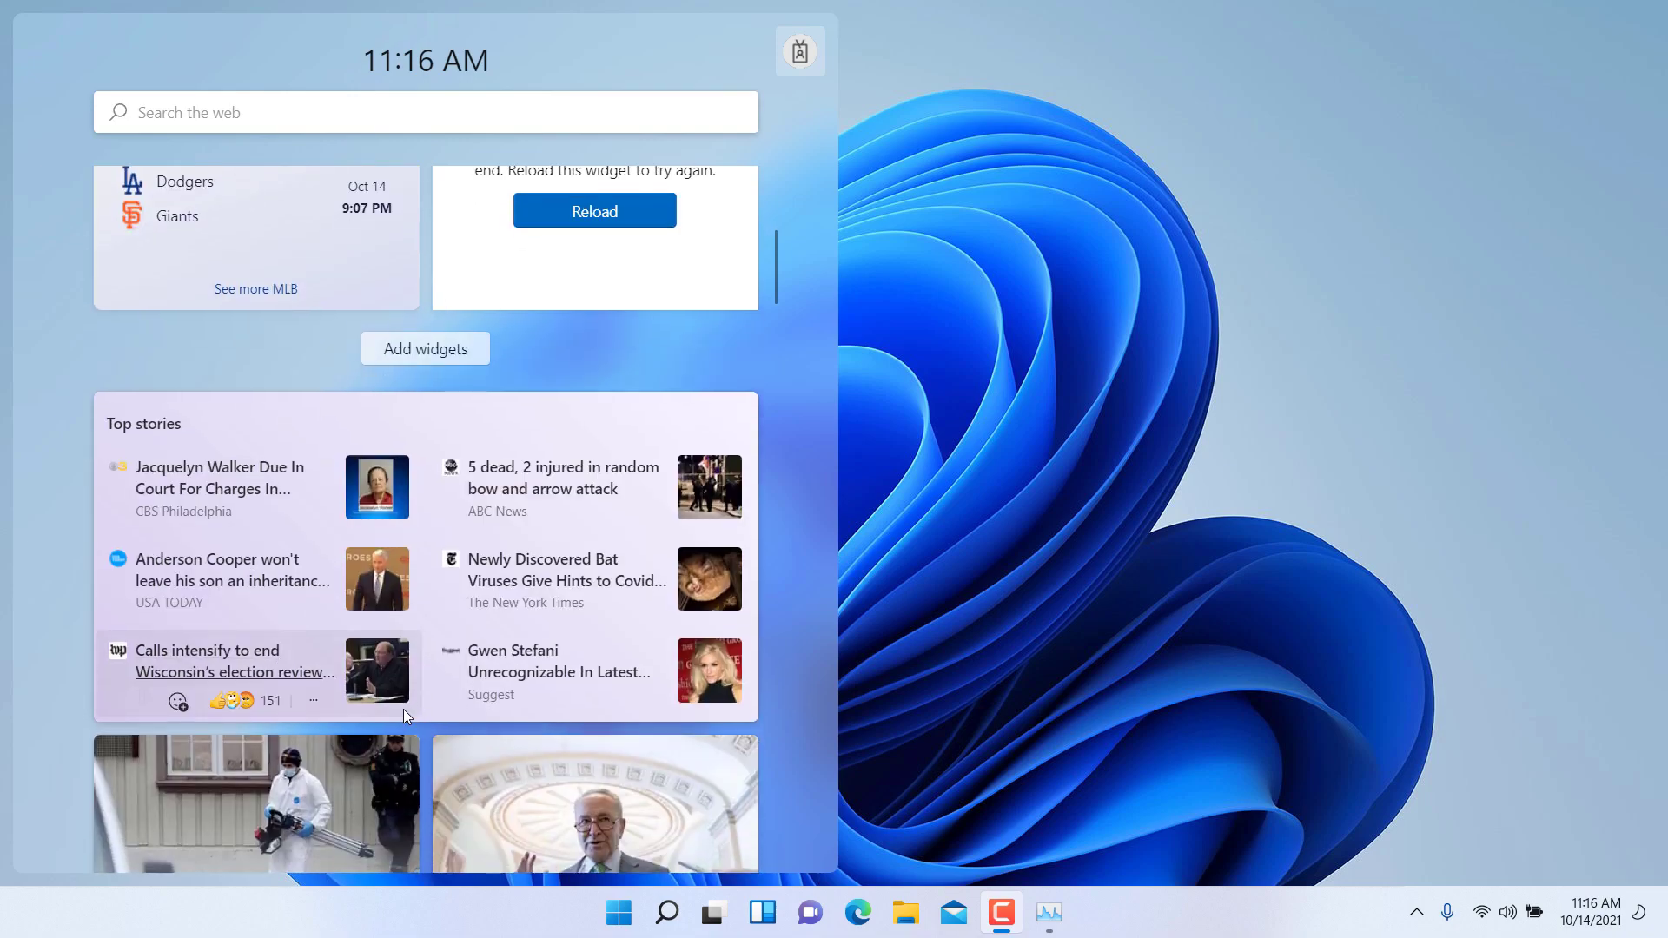
pyautogui.scroll(-15, 396, 723)
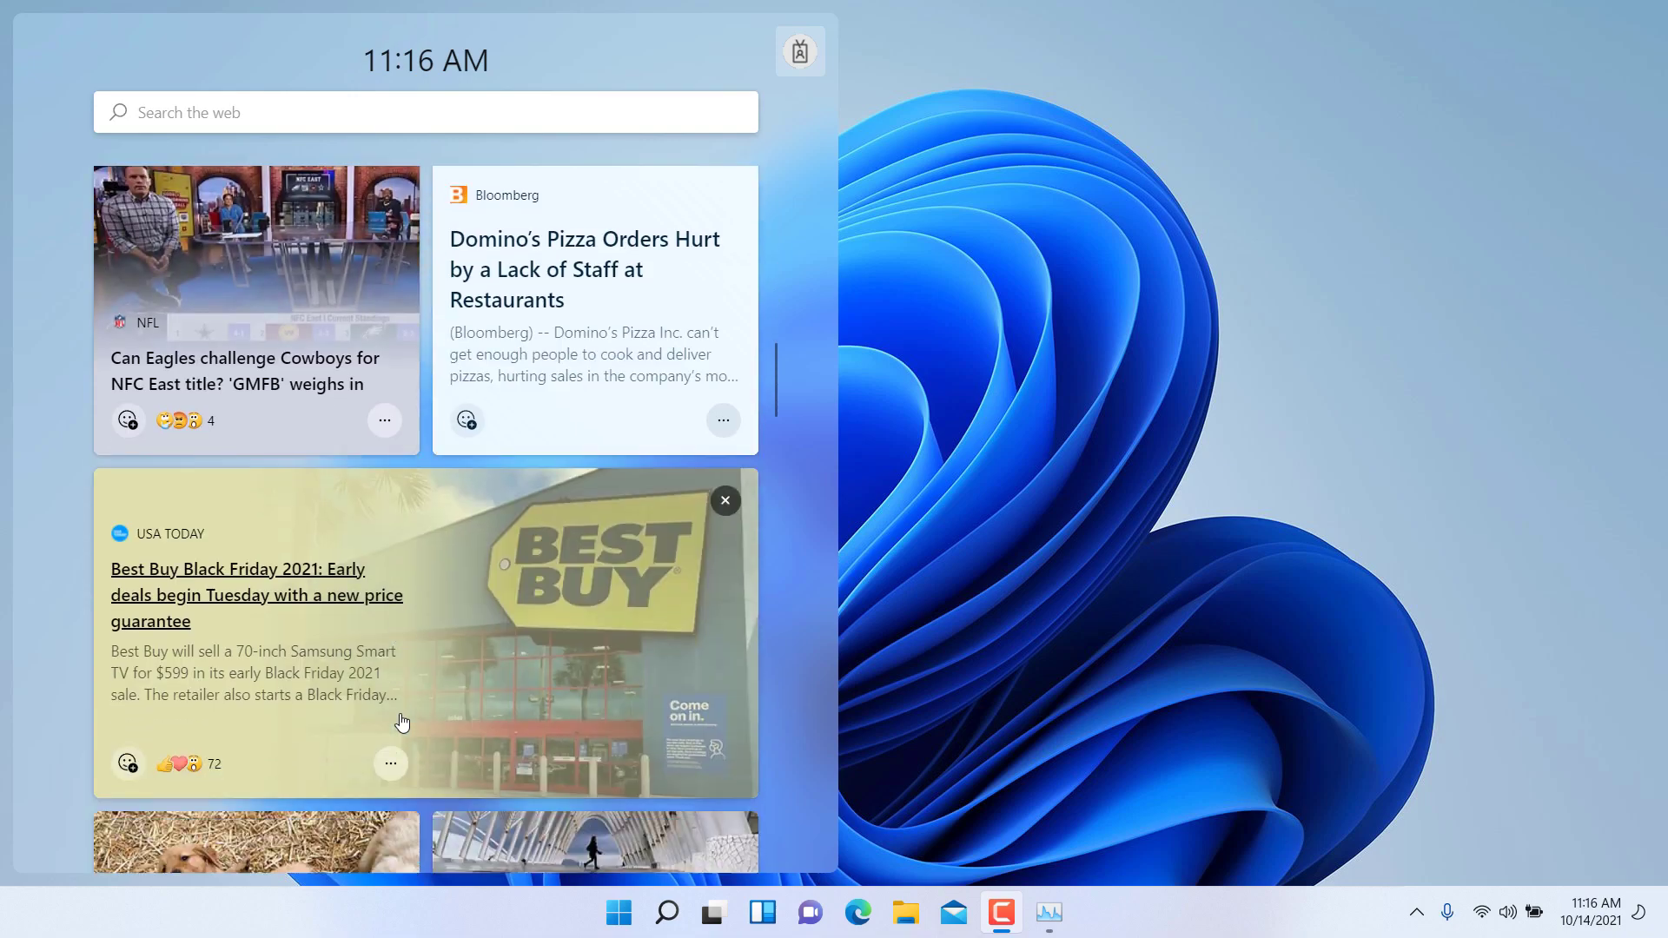
pyautogui.scroll(-15, 410, 730)
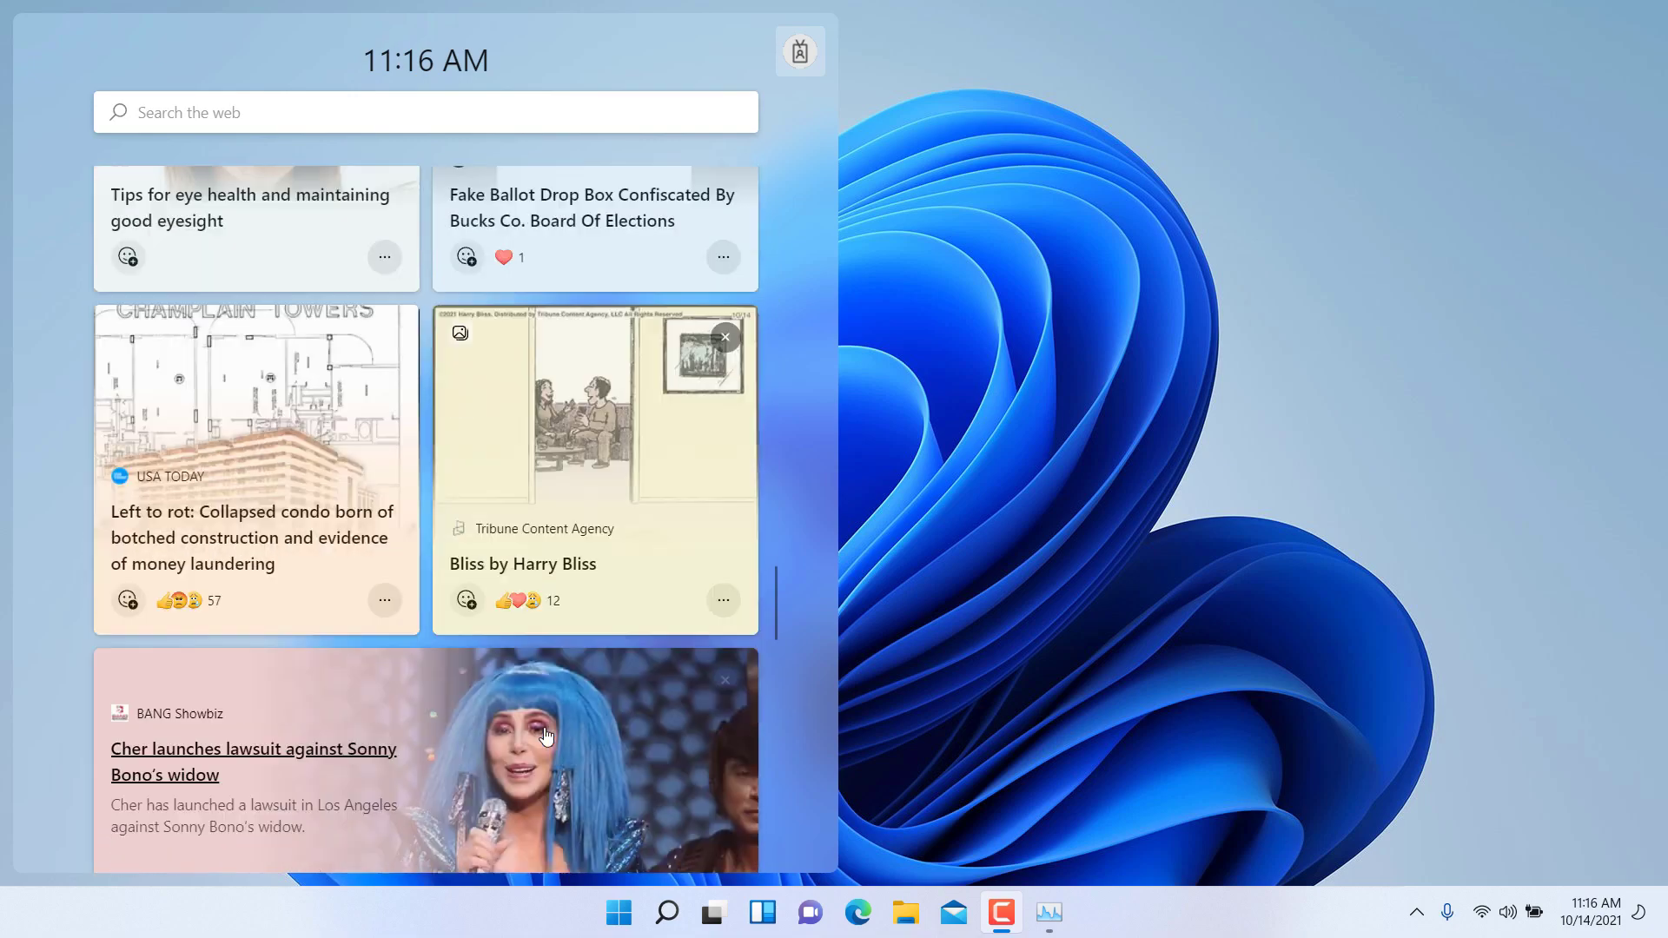
pyautogui.scroll(-10, 552, 752)
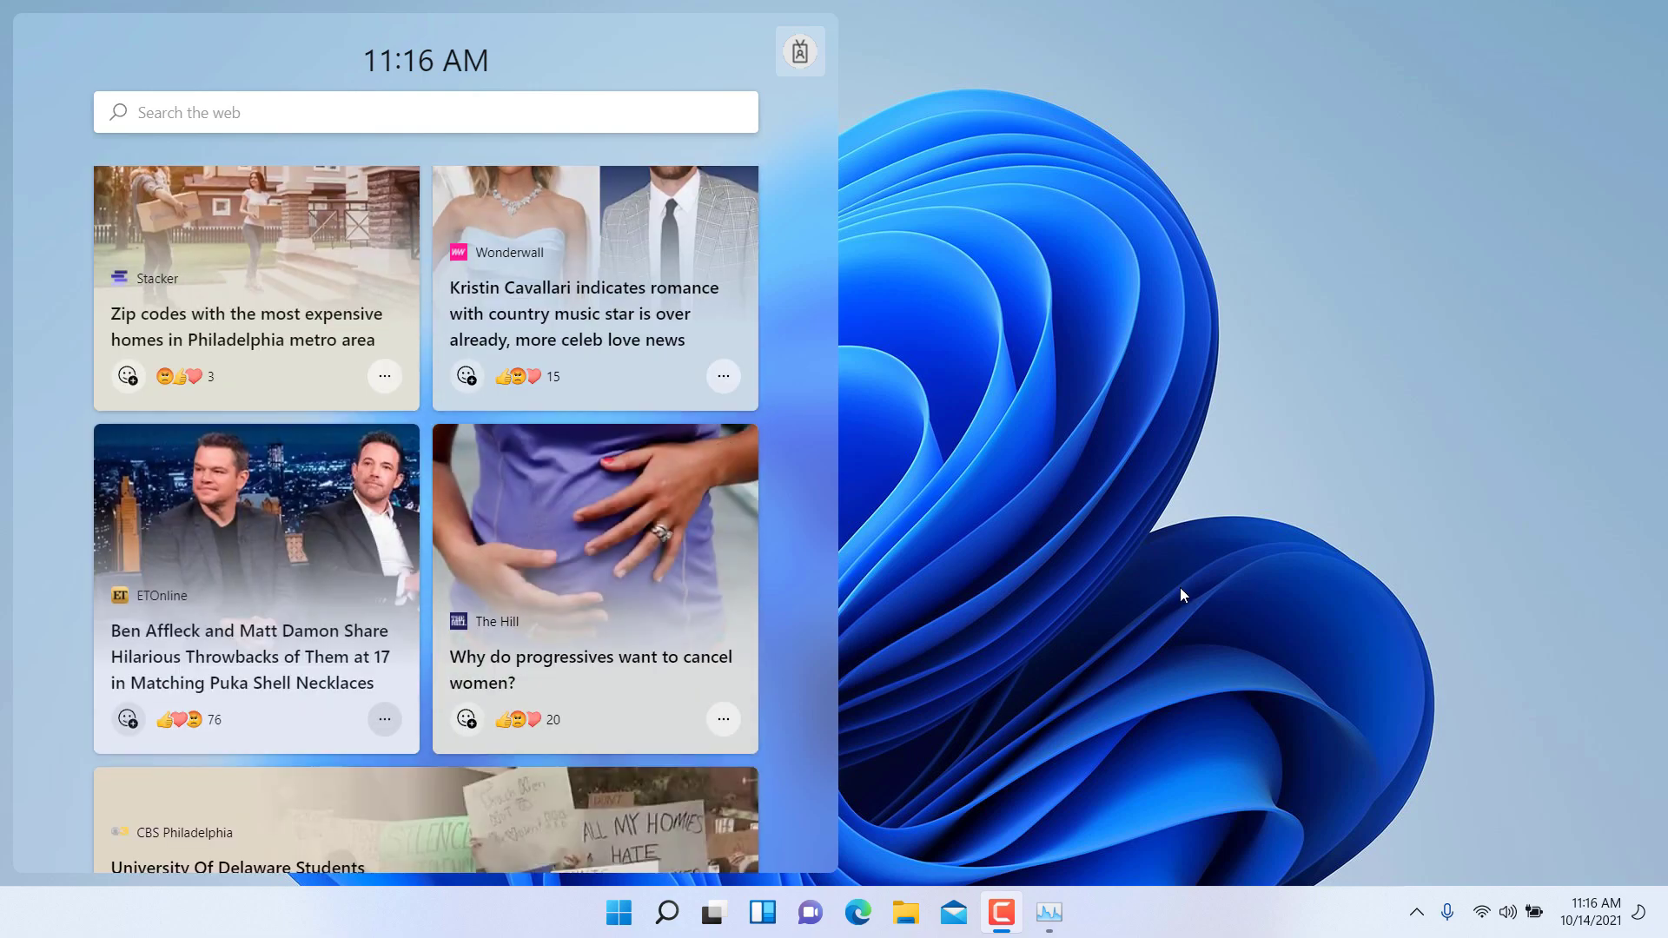
pyautogui.click(1154, 598)
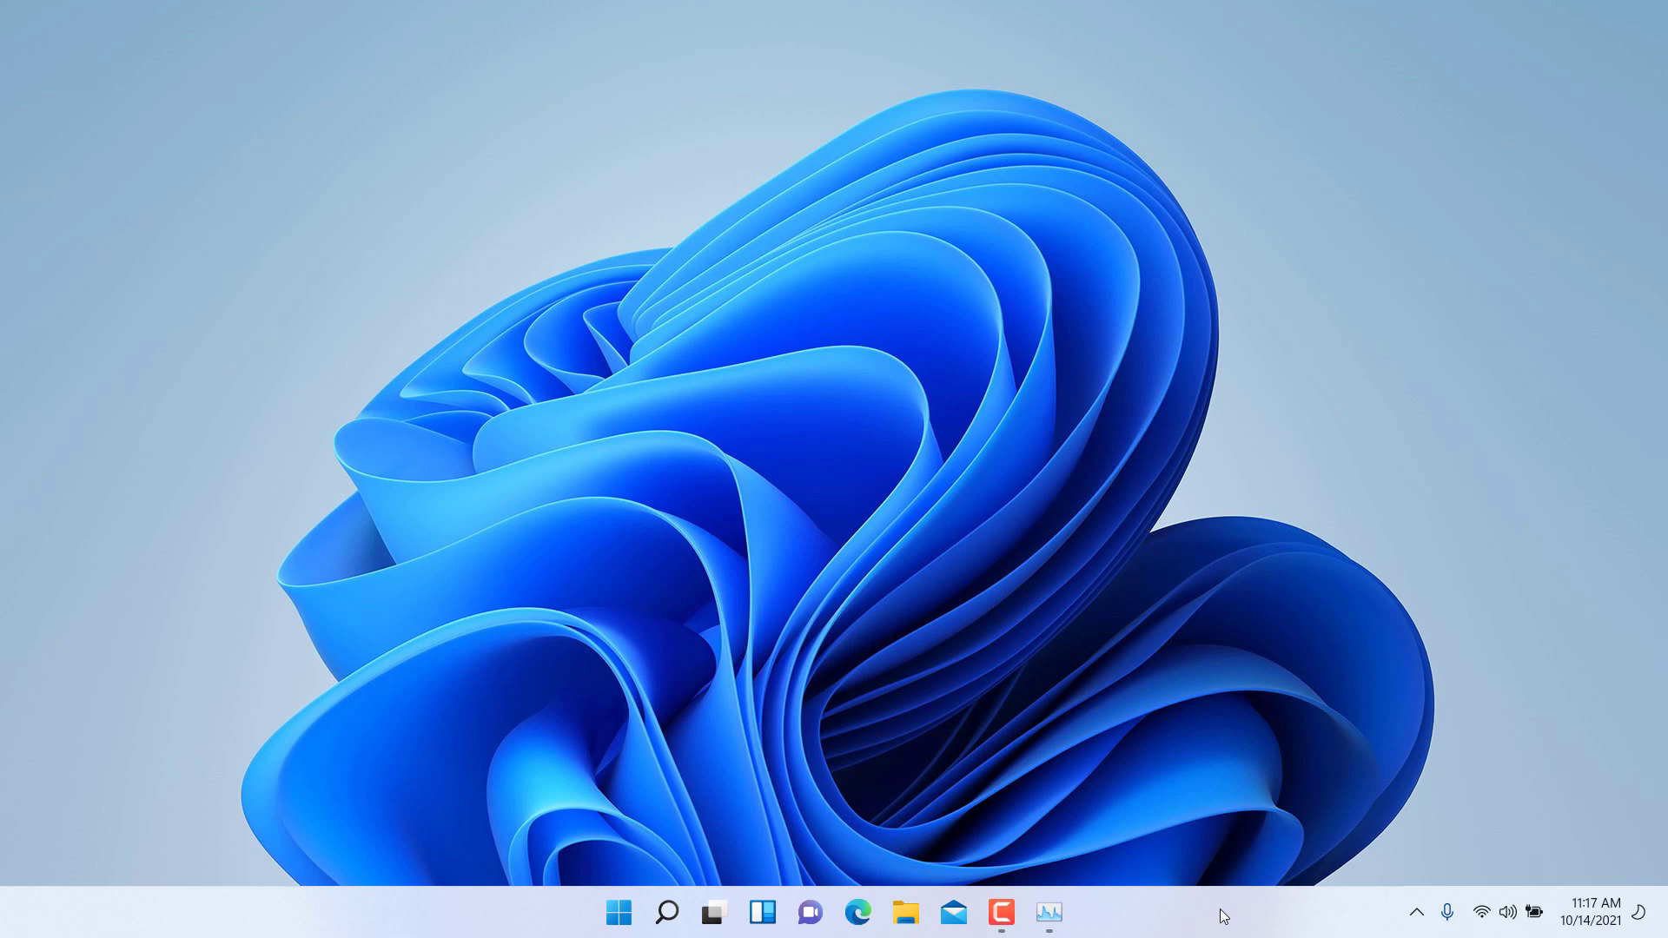
pyautogui.rightClick(1220, 909)
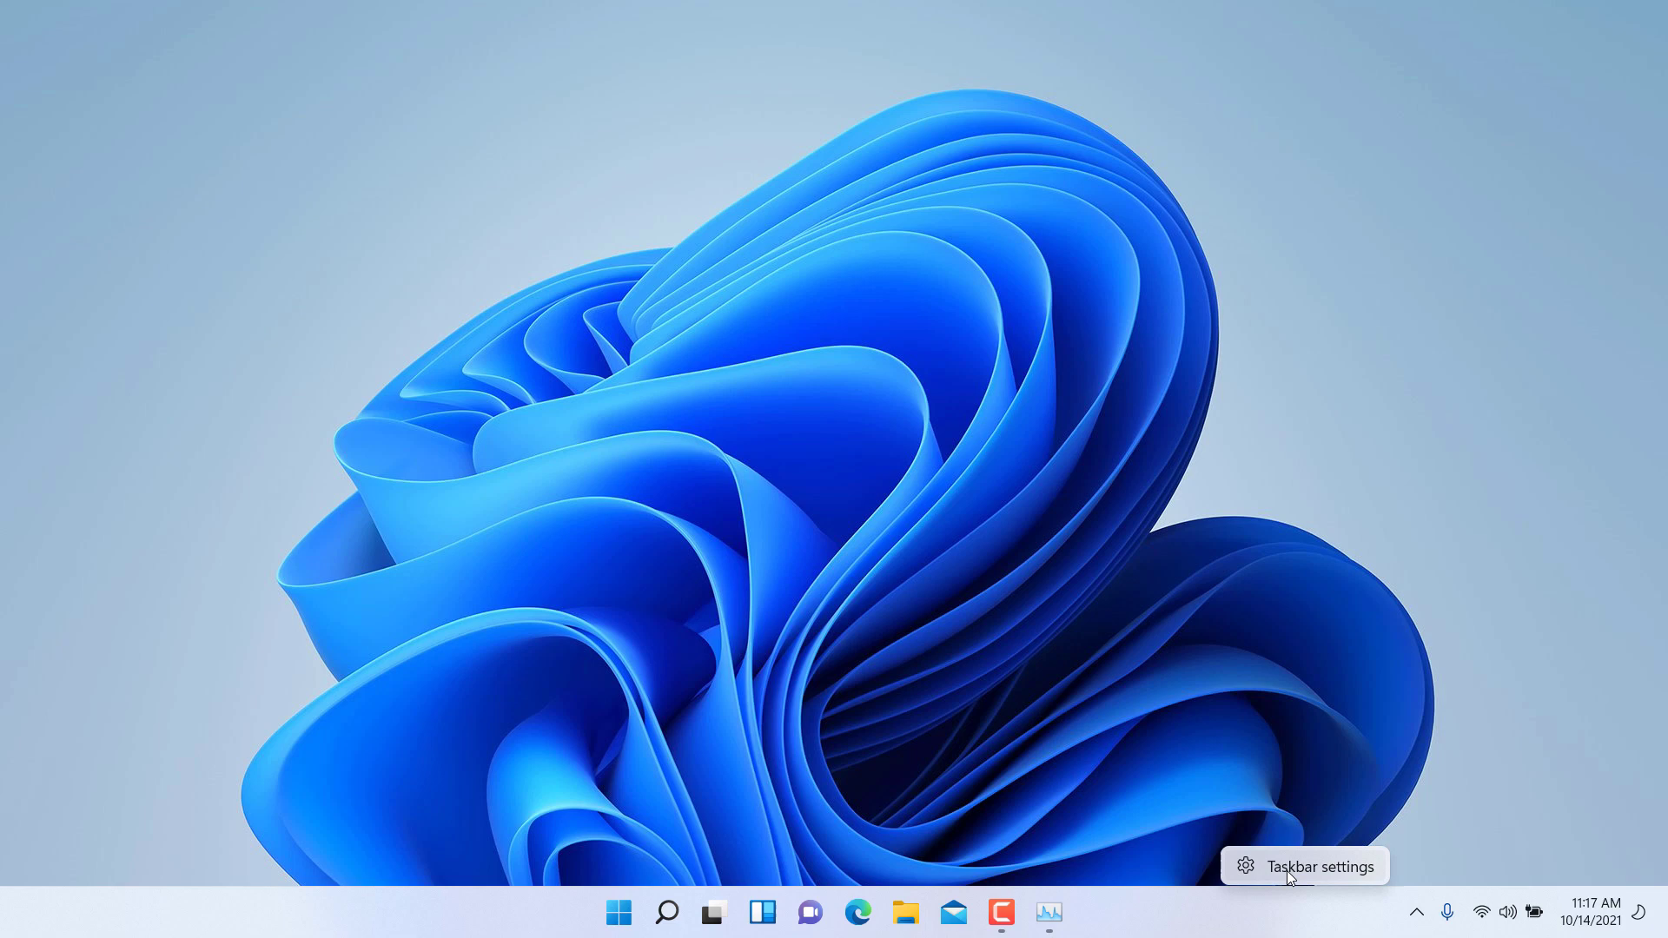
pyautogui.rightClick(1215, 930)
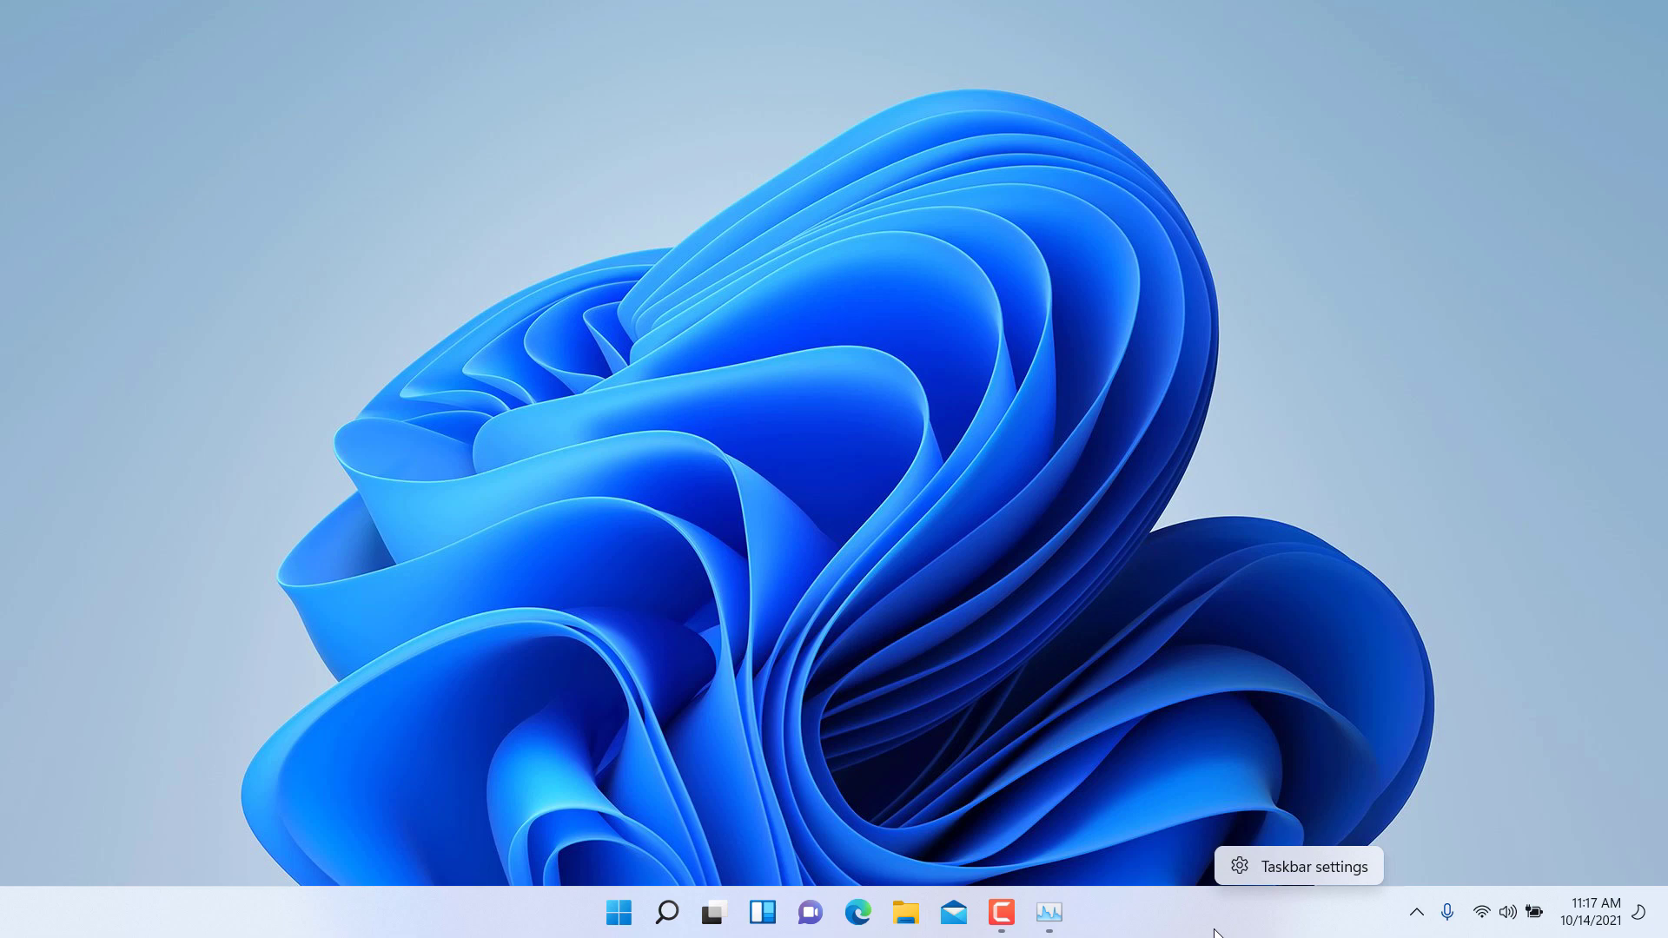
pyautogui.click(1302, 867)
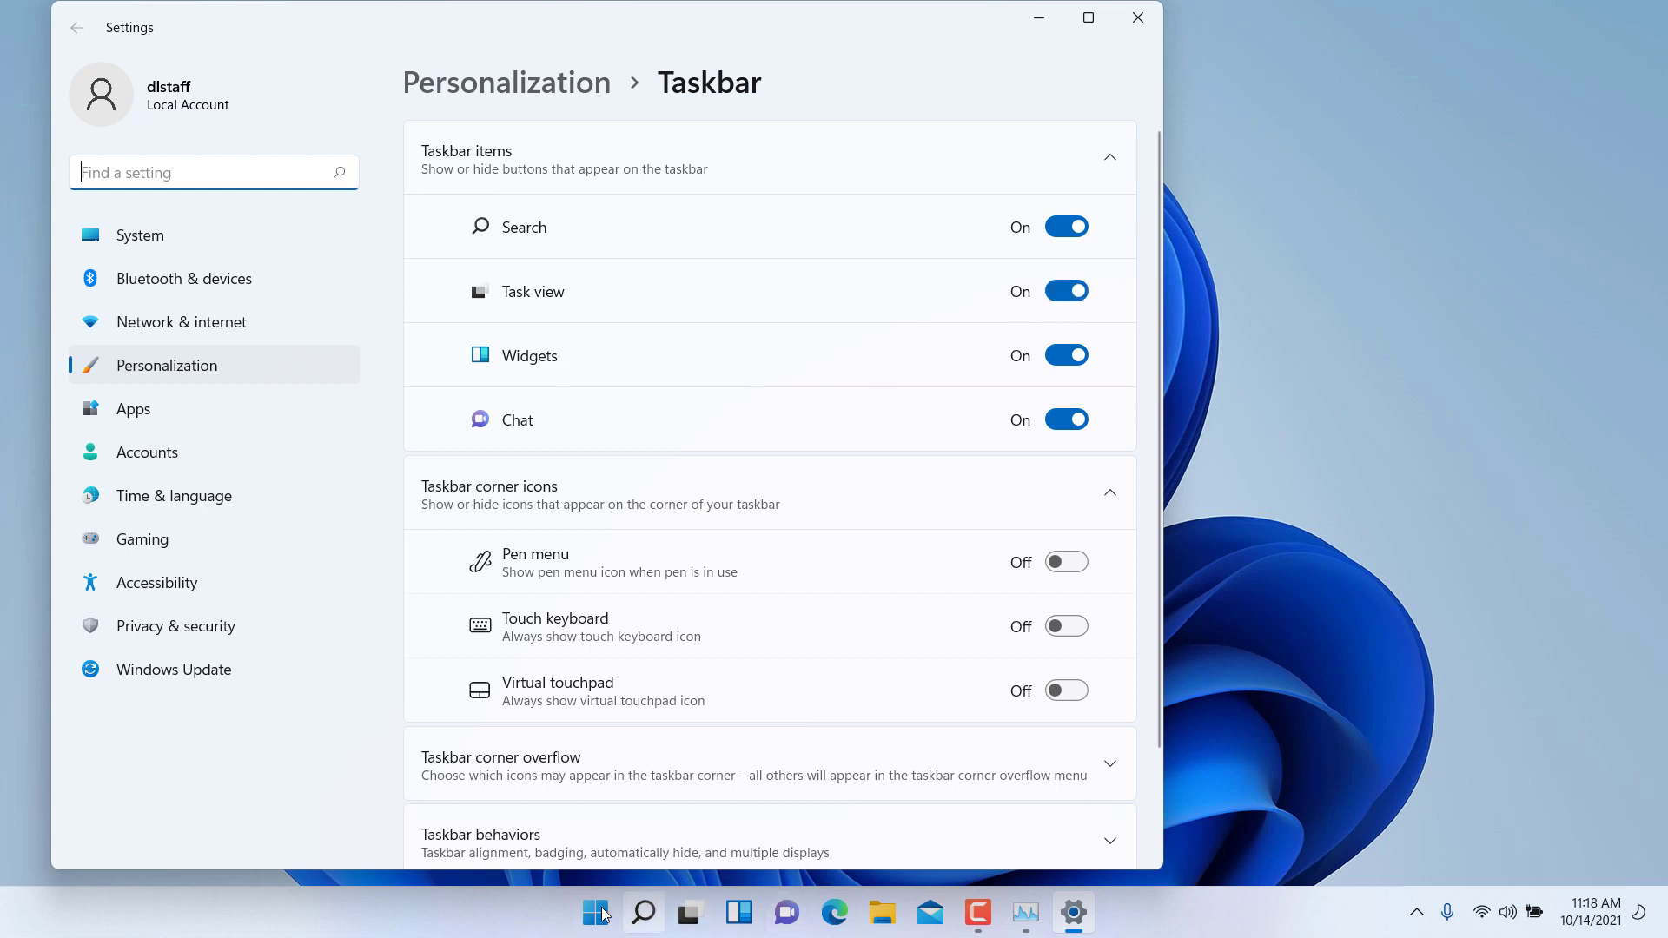
pyautogui.moveTo(643, 912)
pyautogui.click(626, 842)
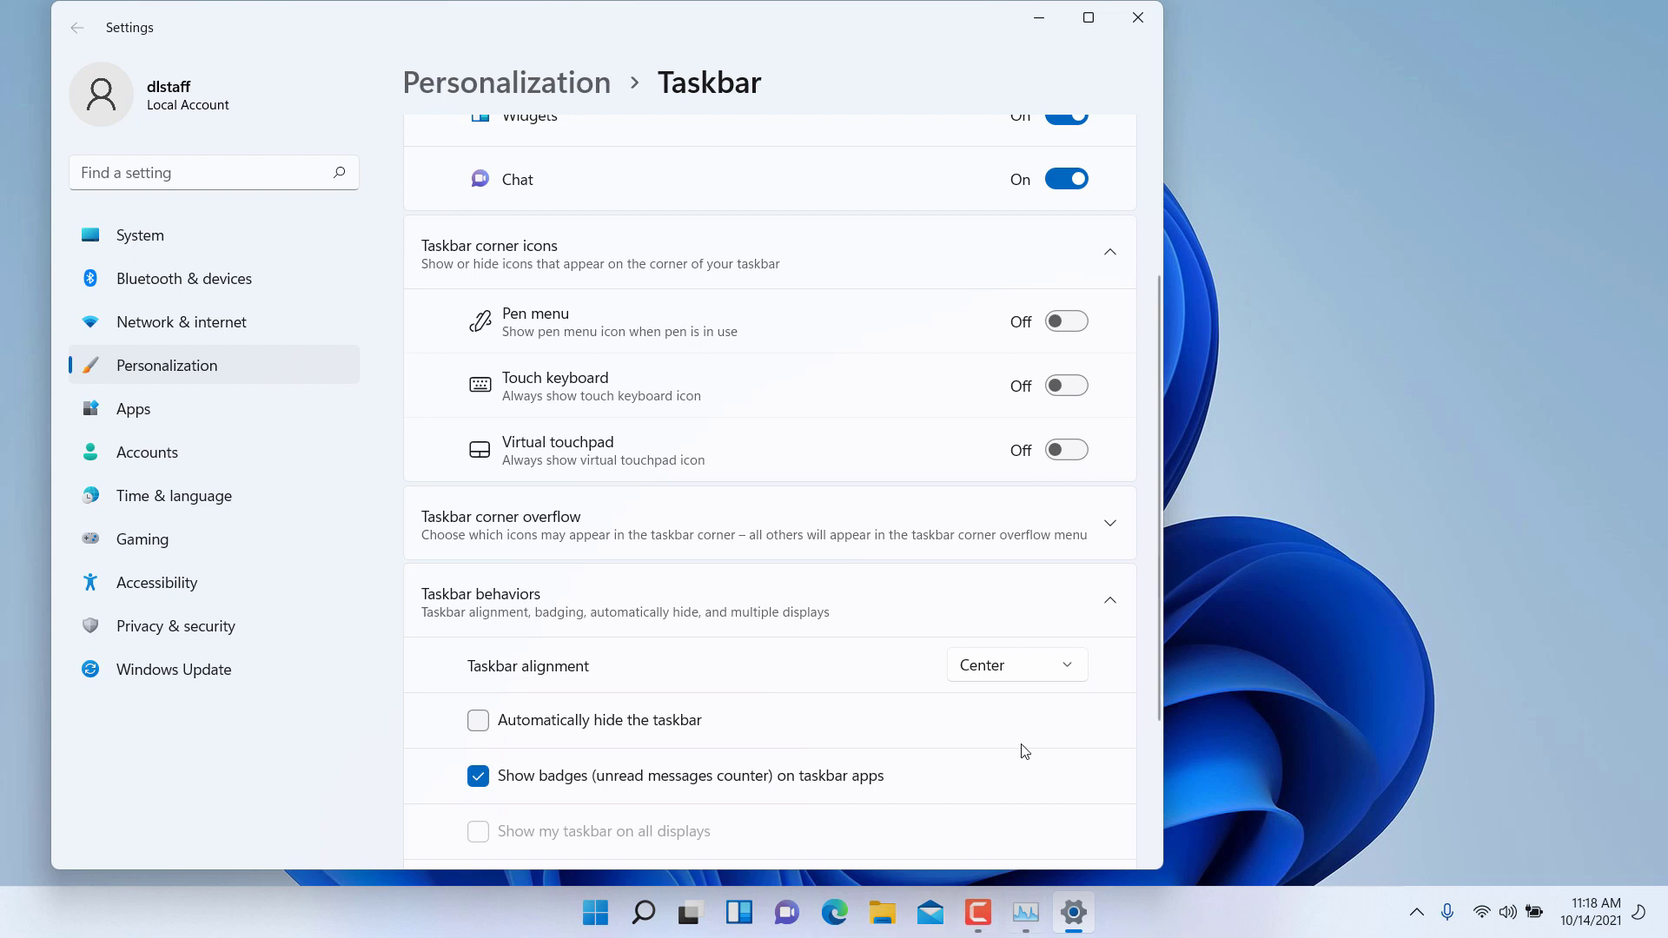
pyautogui.click(1015, 672)
pyautogui.click(989, 623)
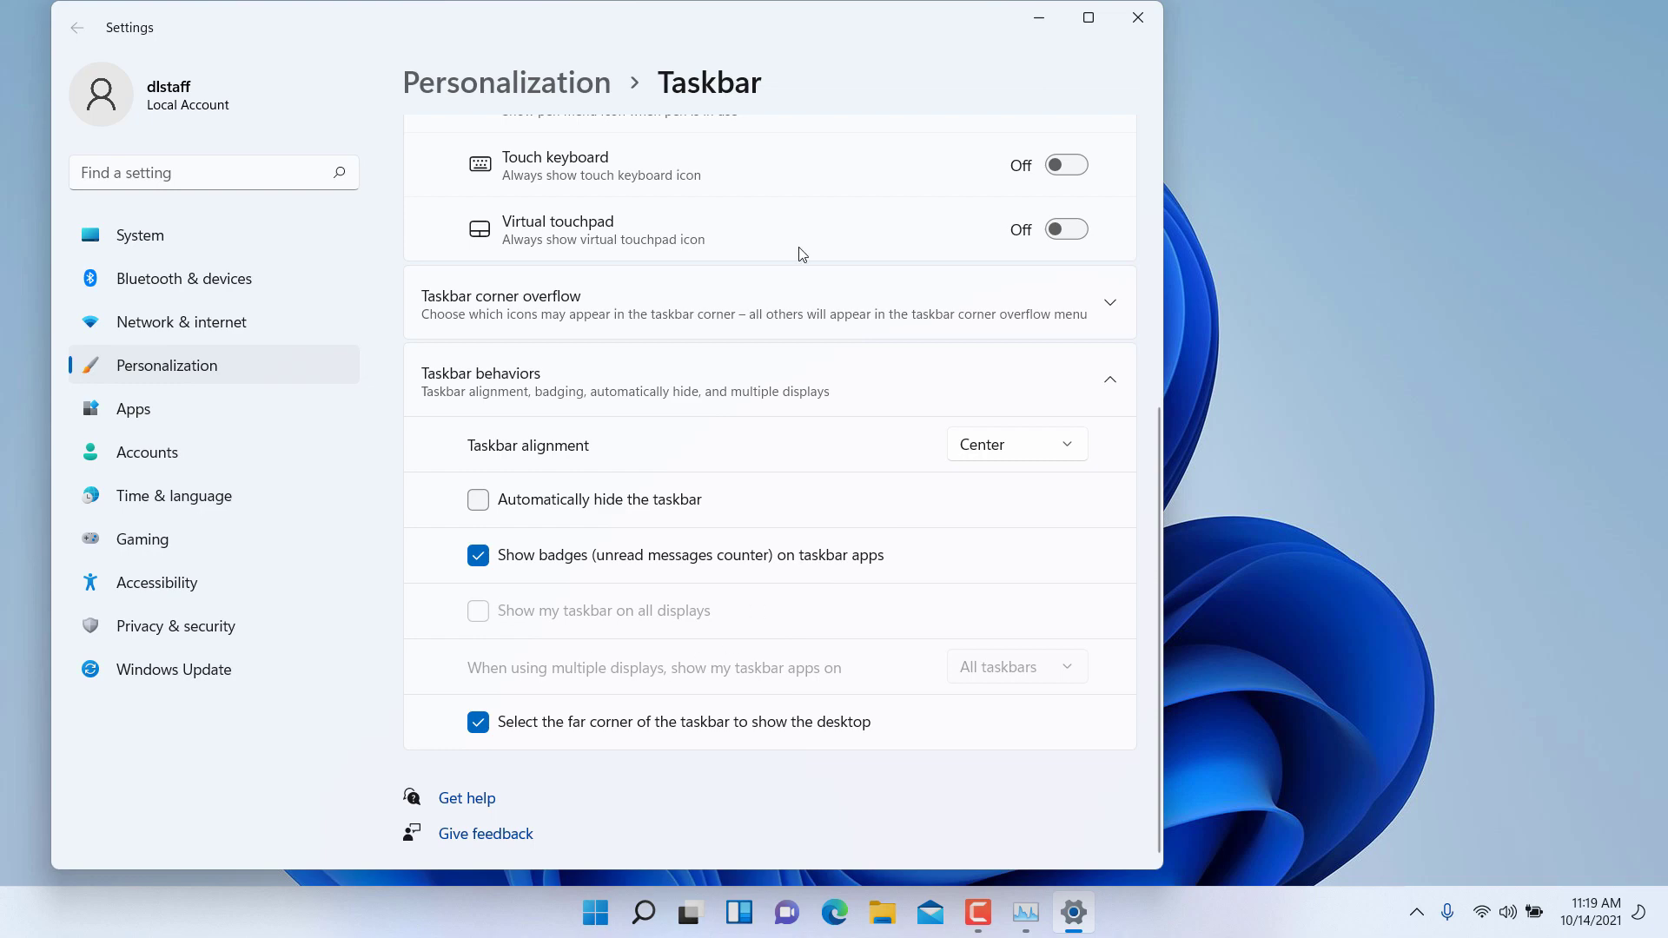
pyautogui.click(1138, 18)
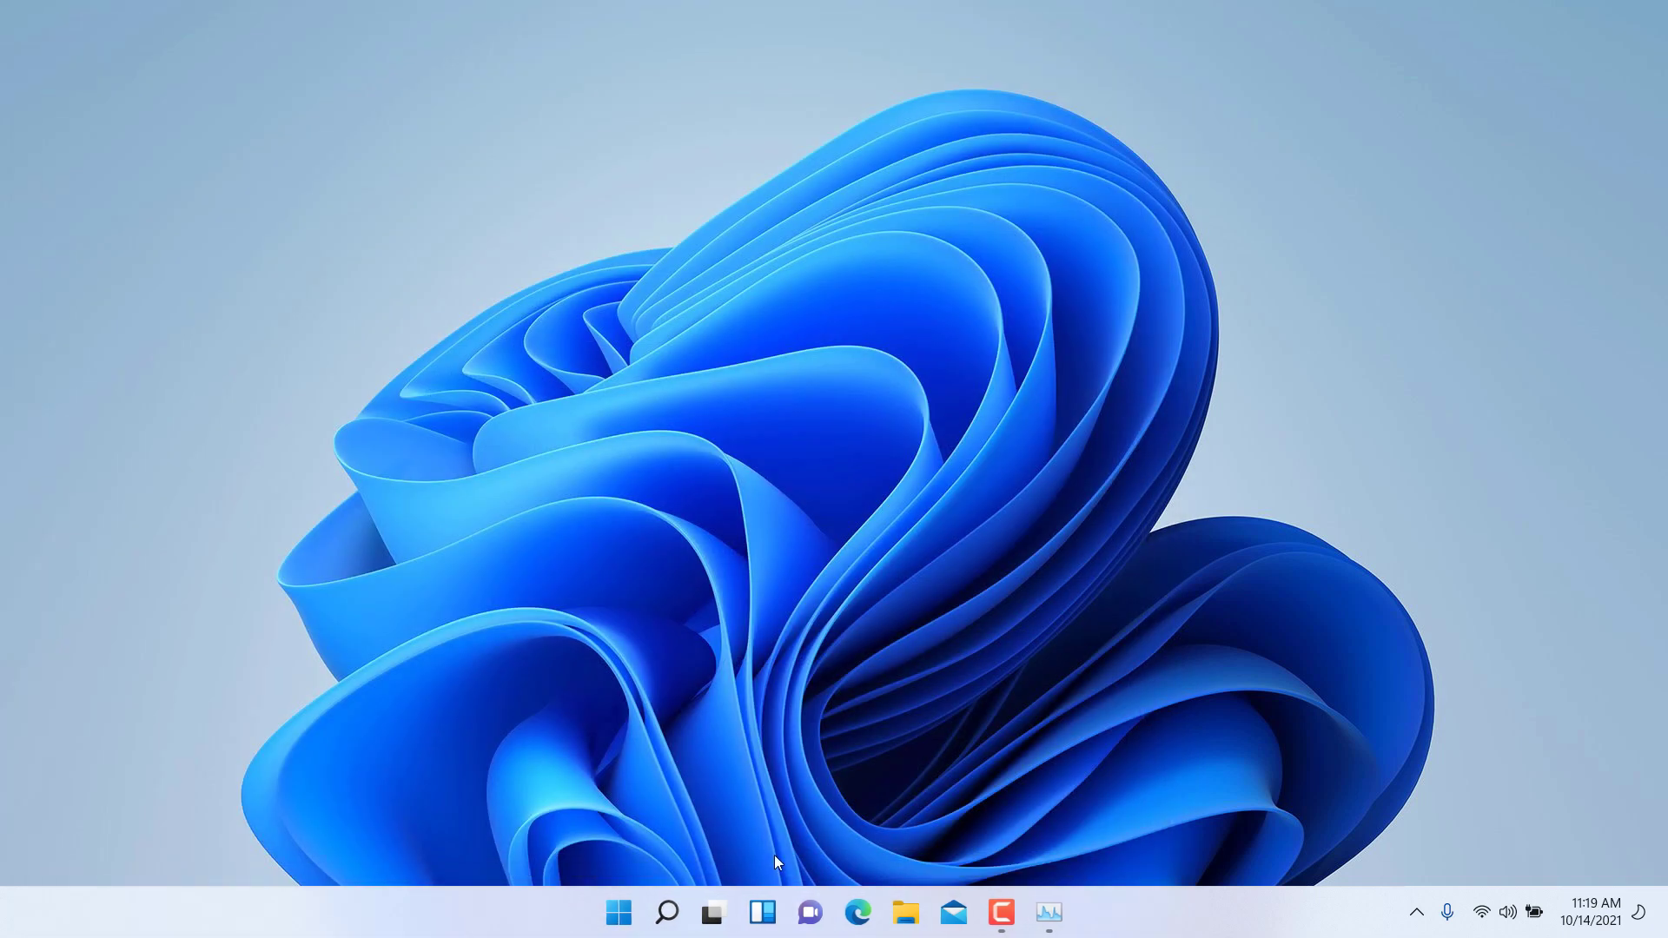
pyautogui.rightClick(619, 912)
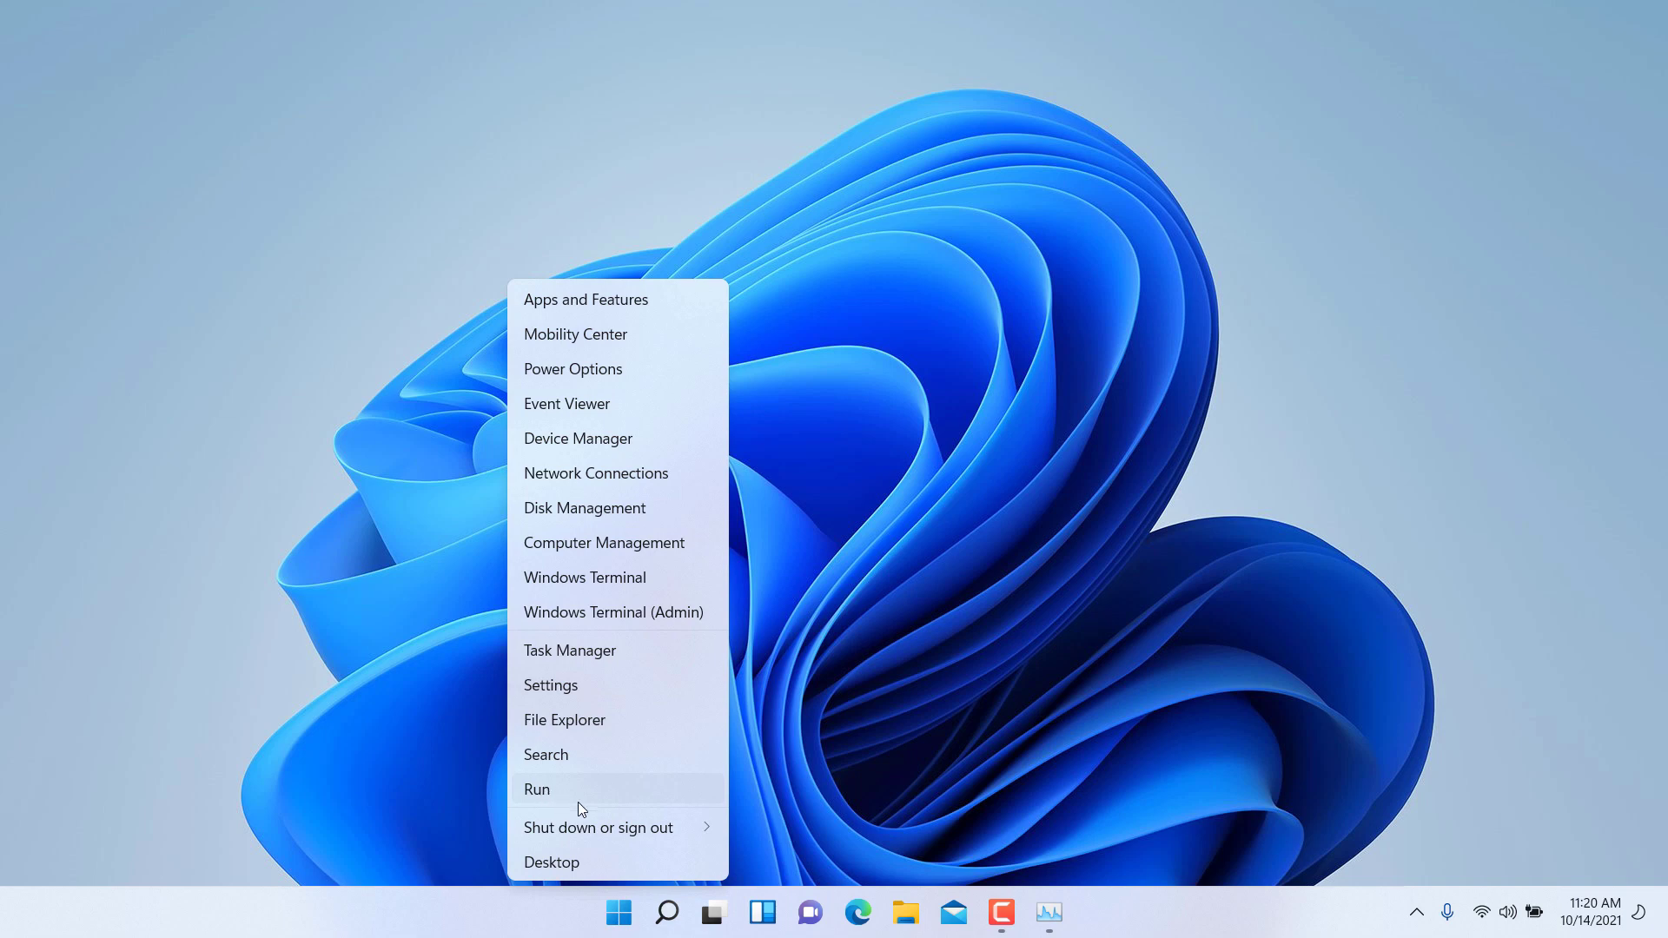
pyautogui.moveTo(638, 826)
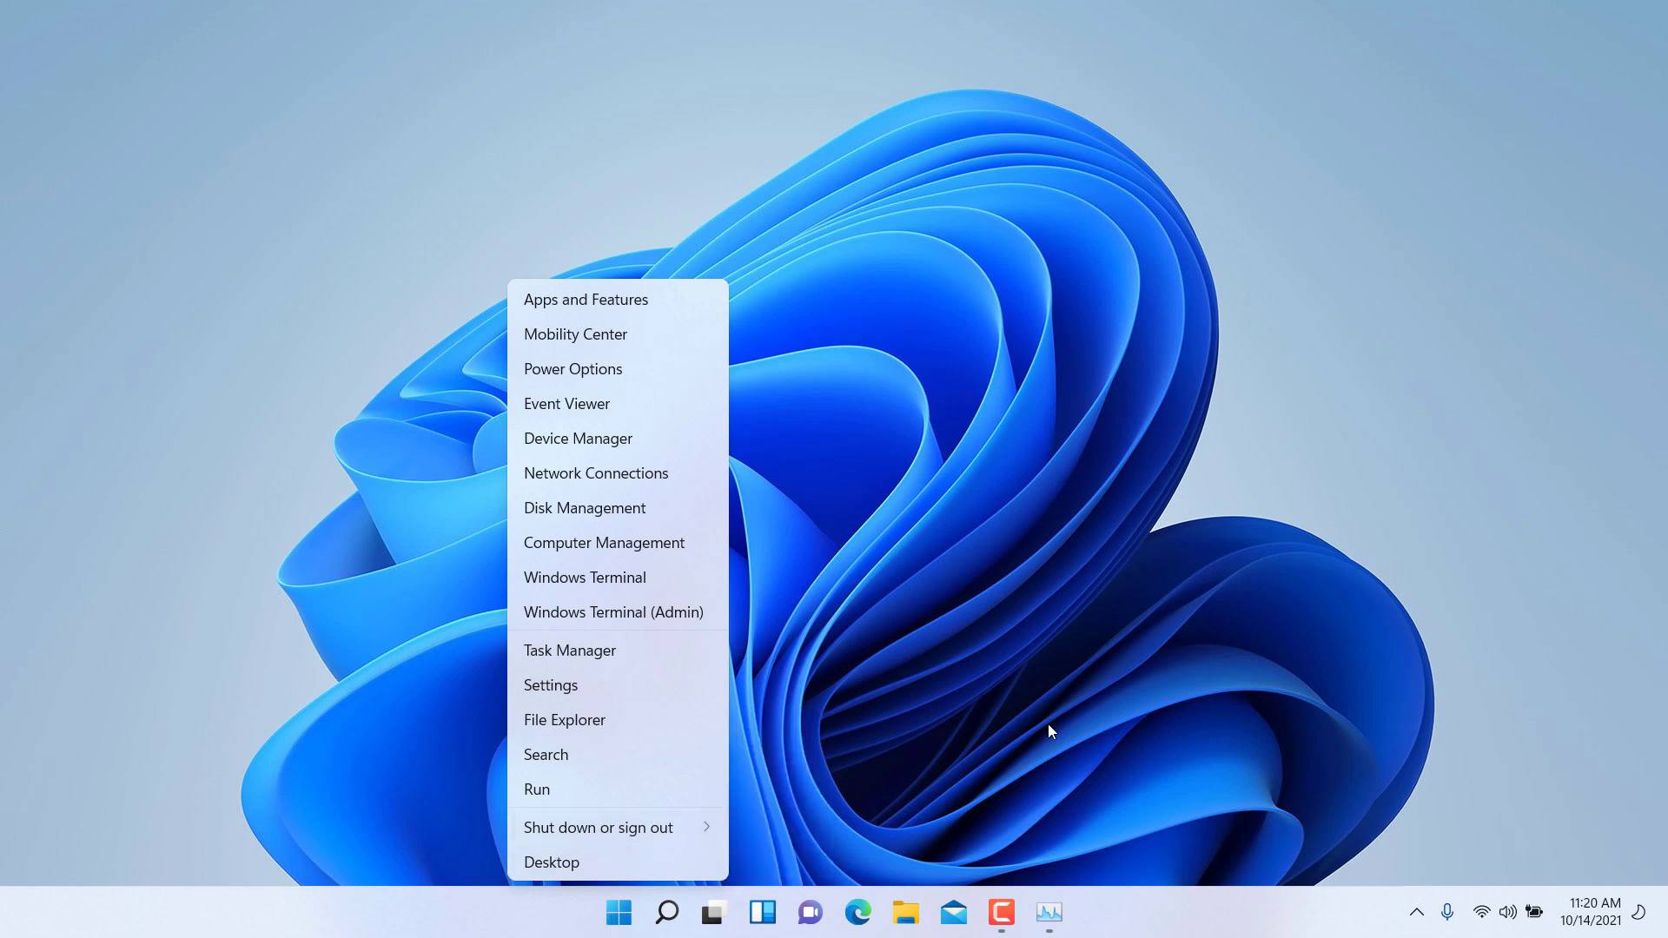
pyautogui.click(1344, 908)
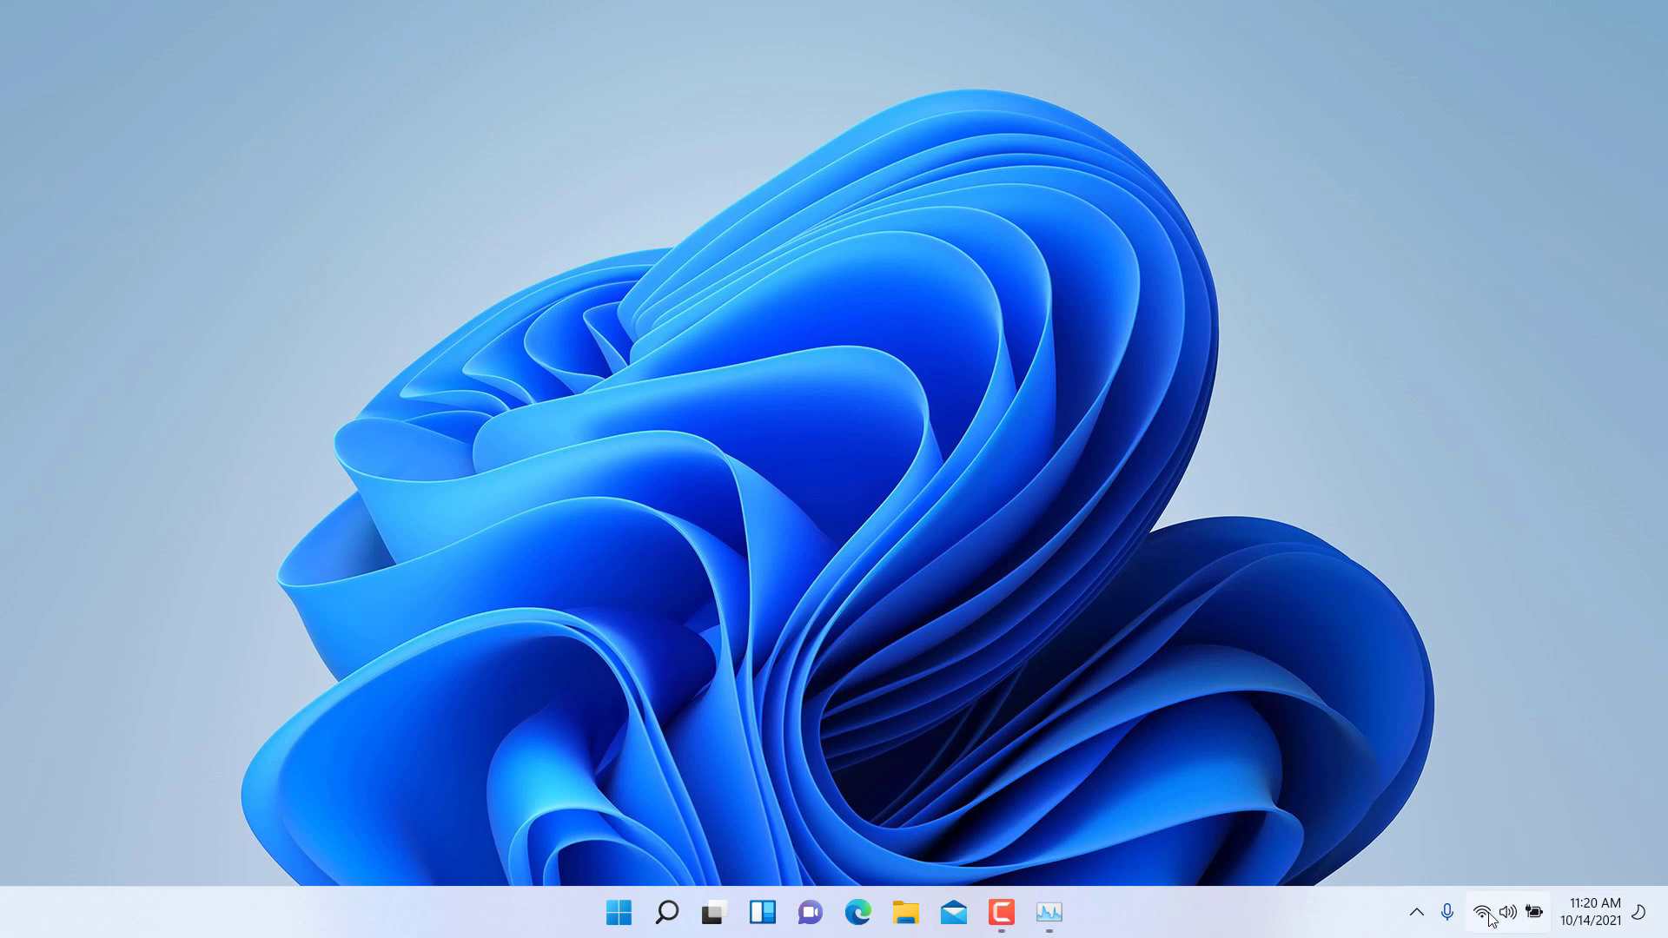
# Open Quick Settings from the Wi-Fi, volume and battery icons in the system tray.
pyautogui.moveTo(1491, 919)
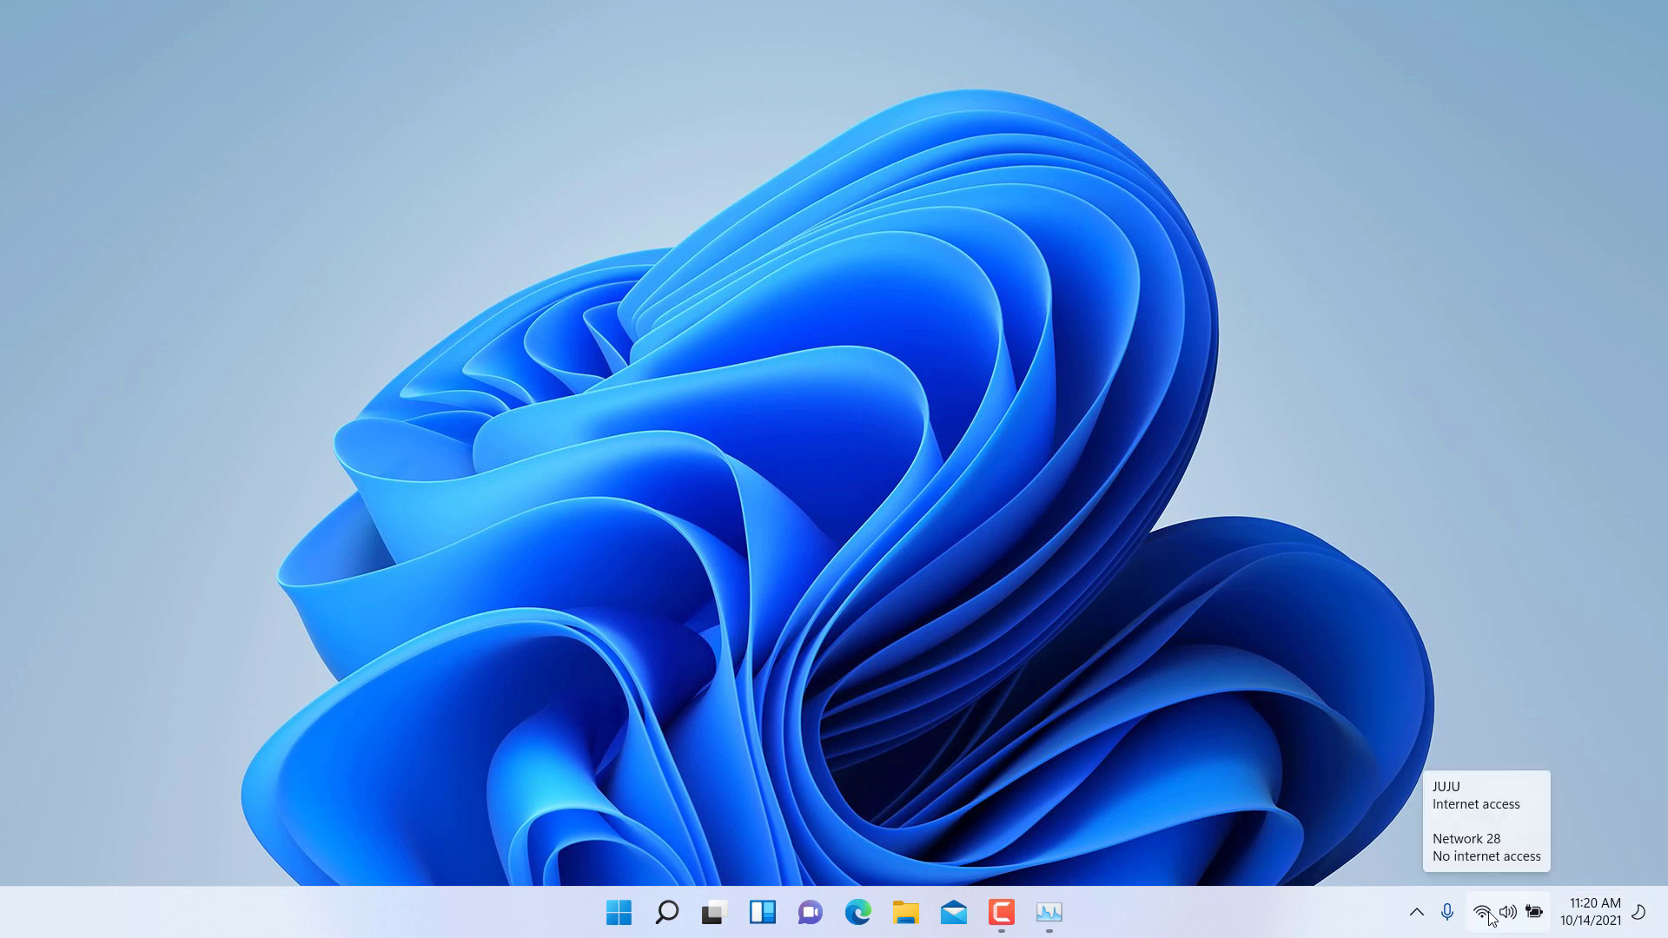
pyautogui.click(1491, 919)
pyautogui.moveTo(1538, 920)
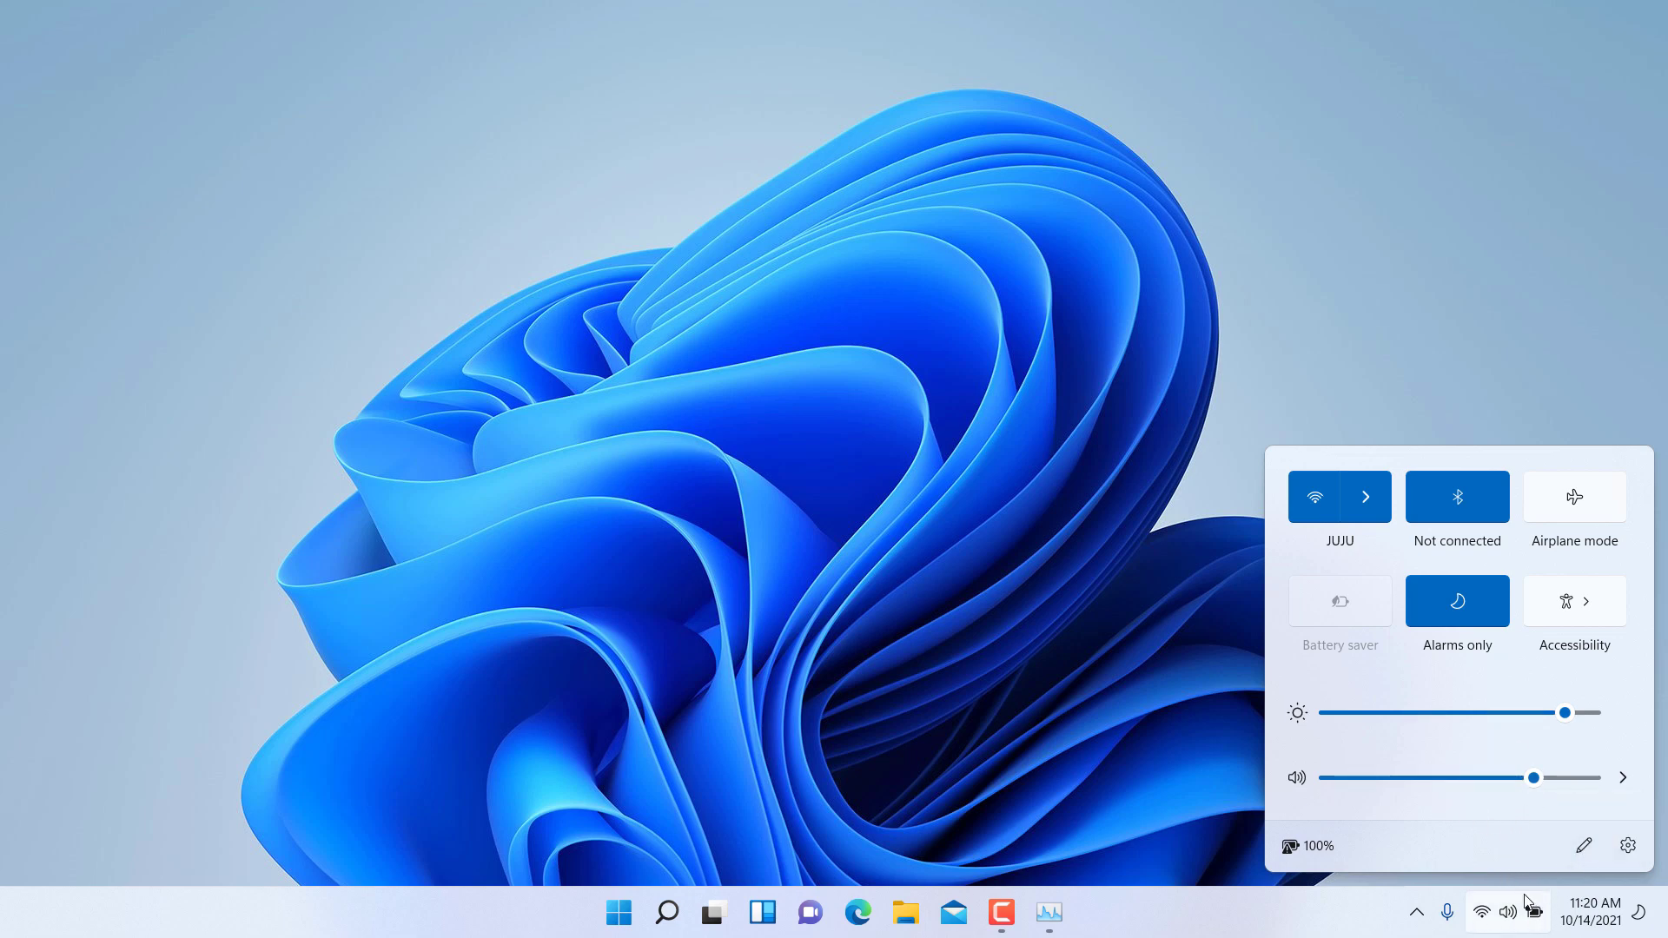
# Dismiss Quick Settings and bring up the clock's date, time and notification settings menu.
pyautogui.click(1029, 805)
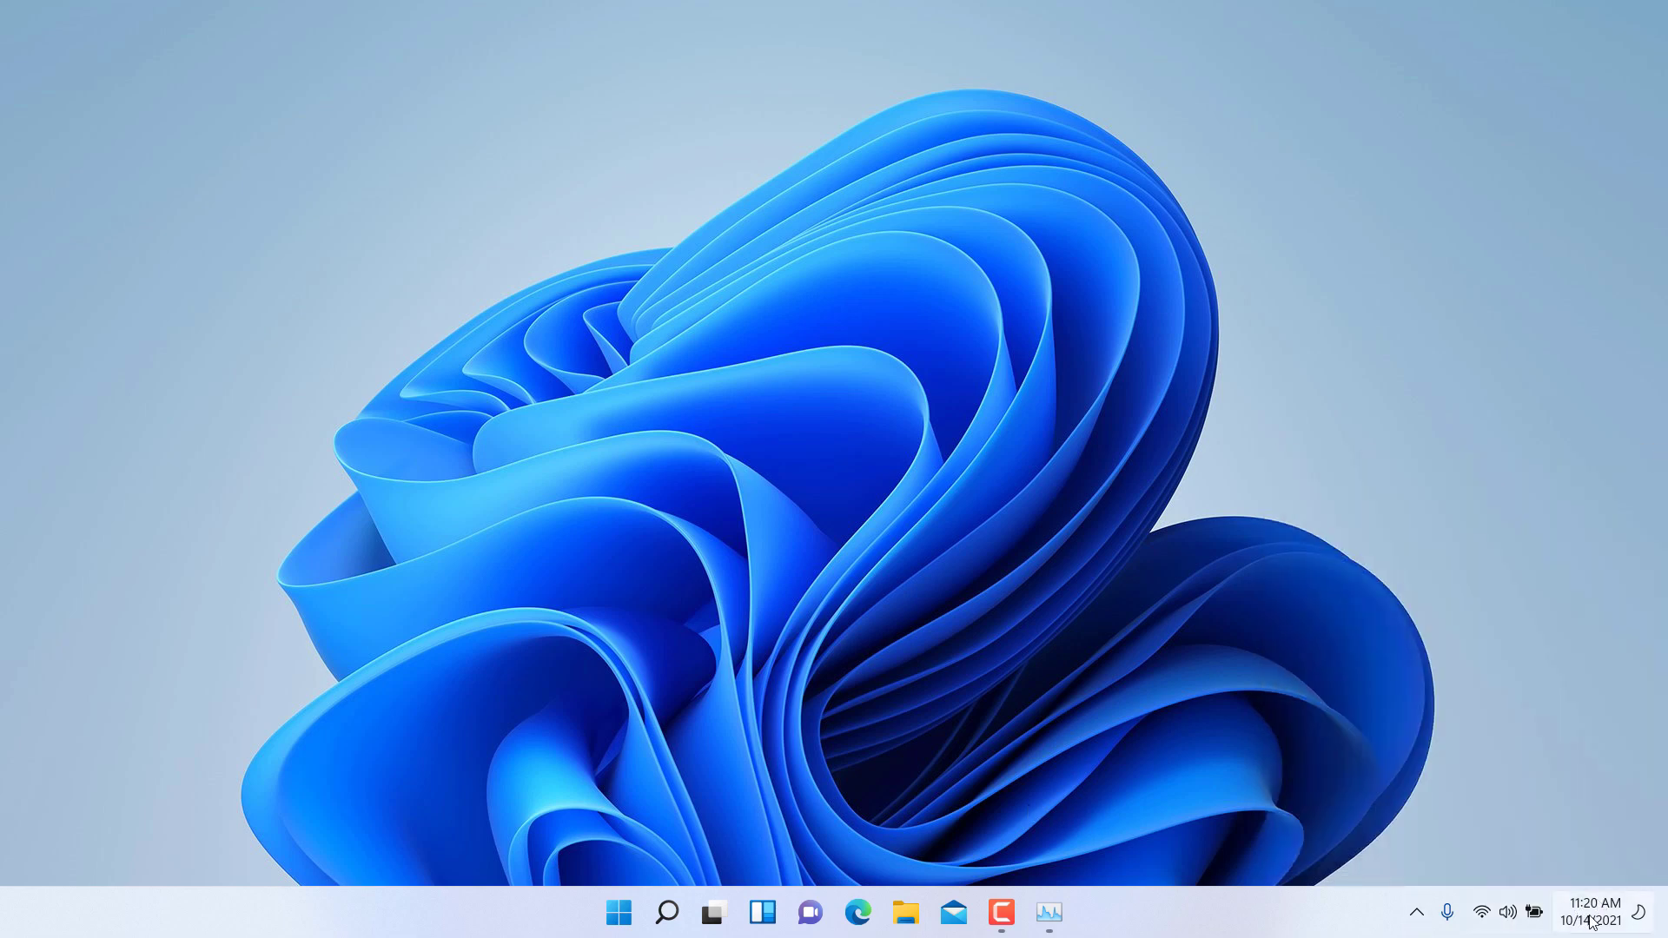
pyautogui.moveTo(1605, 921)
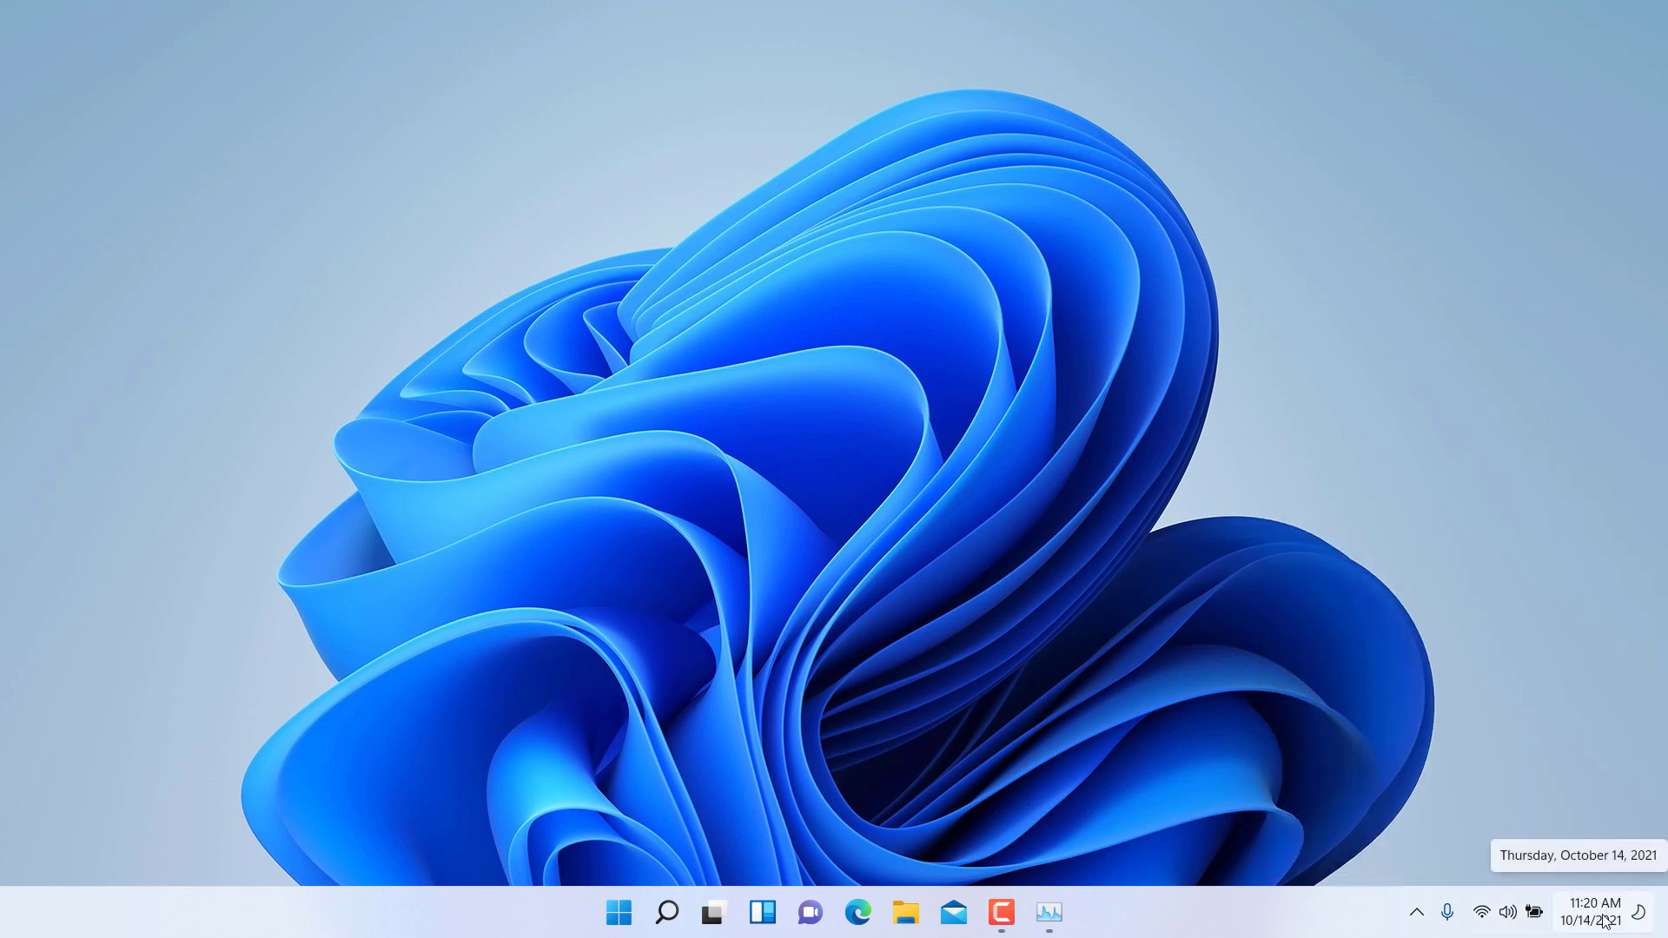
pyautogui.rightClick(1605, 921)
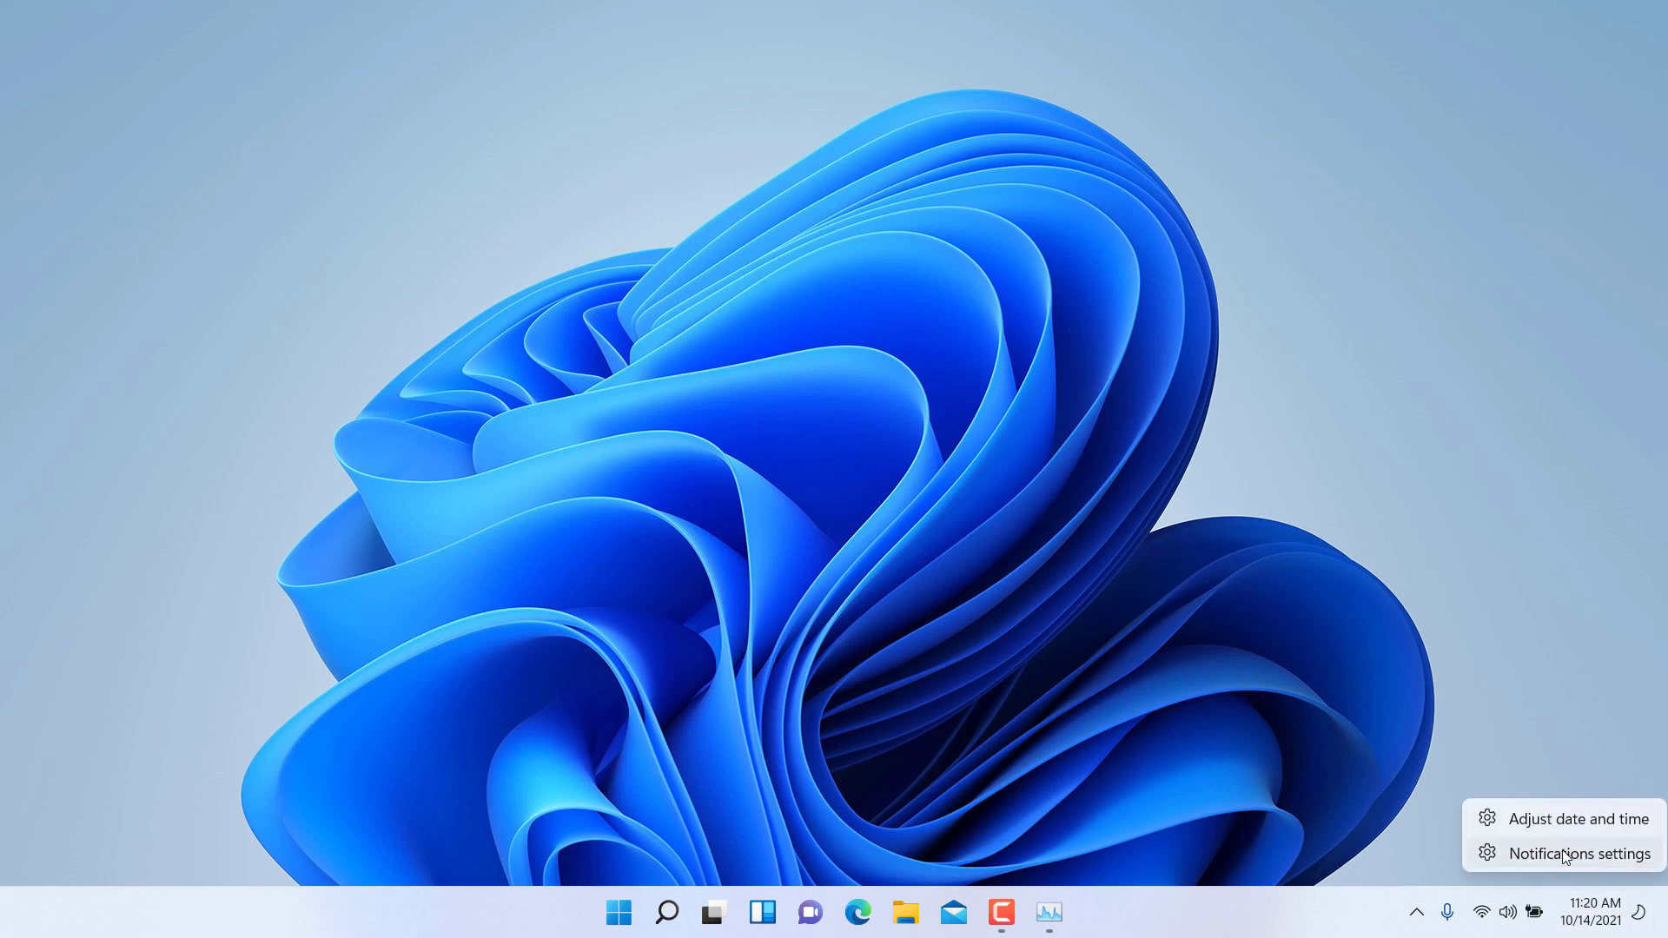